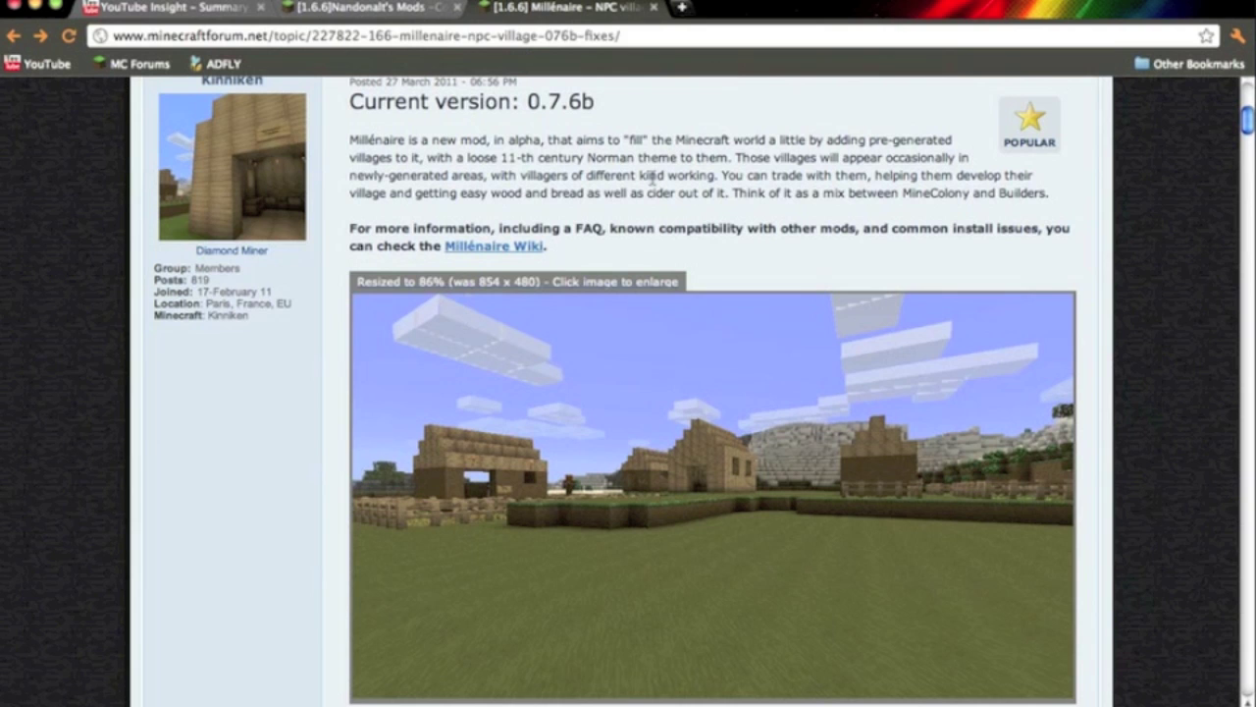
- Read through the Millénaire forum thread down to its download links and the ModLoader requirement for Minecraft 1.6.6
scroll(493, 218, "up", 3)
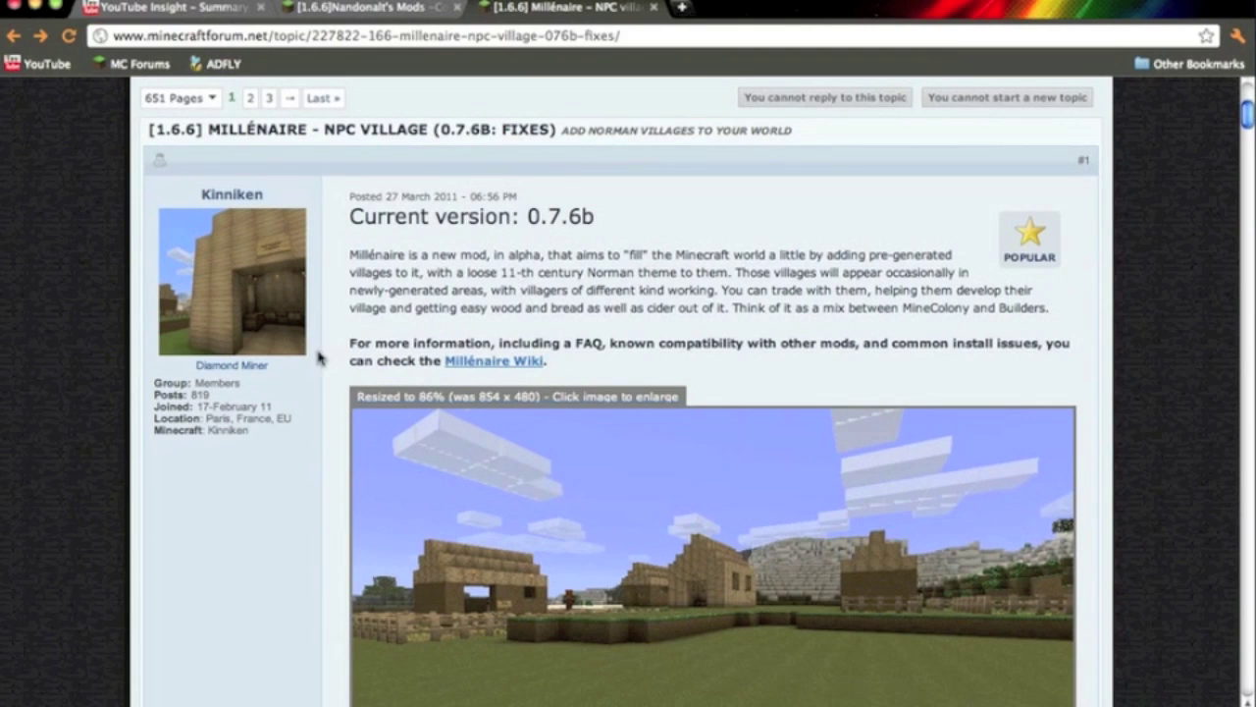
scroll(260, 485, "down", 10)
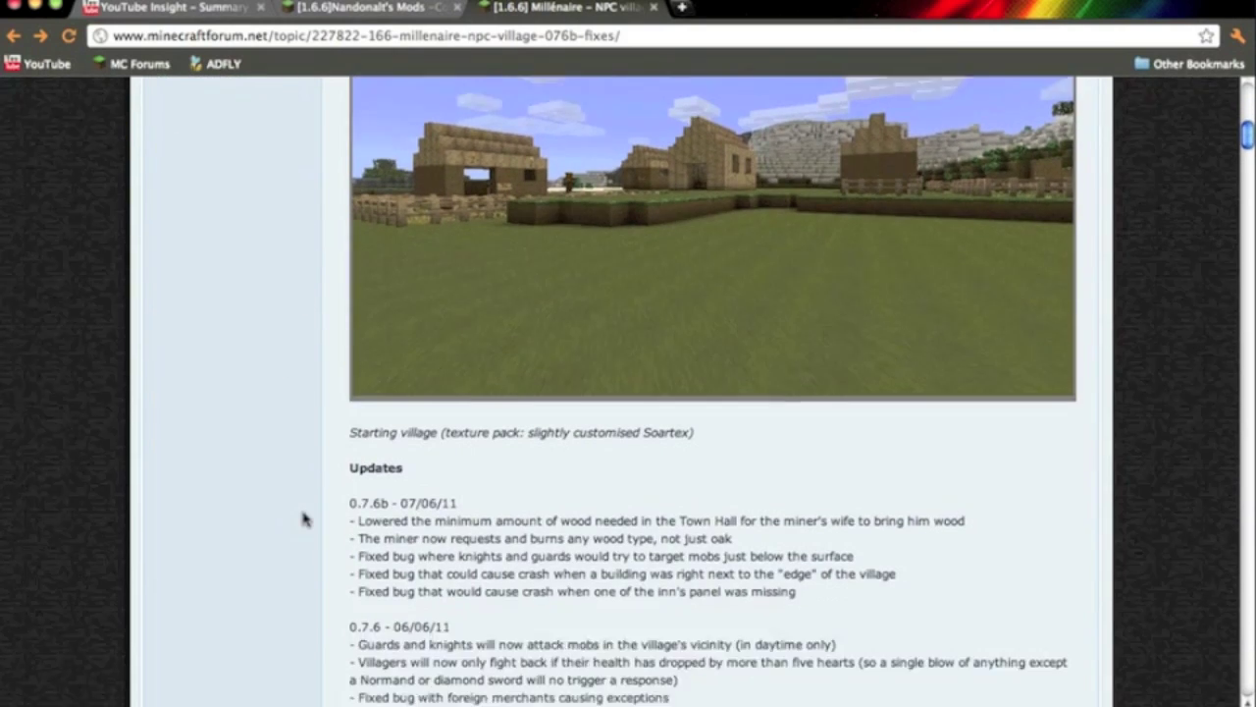
scroll(303, 519, "down", 3)
scroll(303, 520, "down", 13)
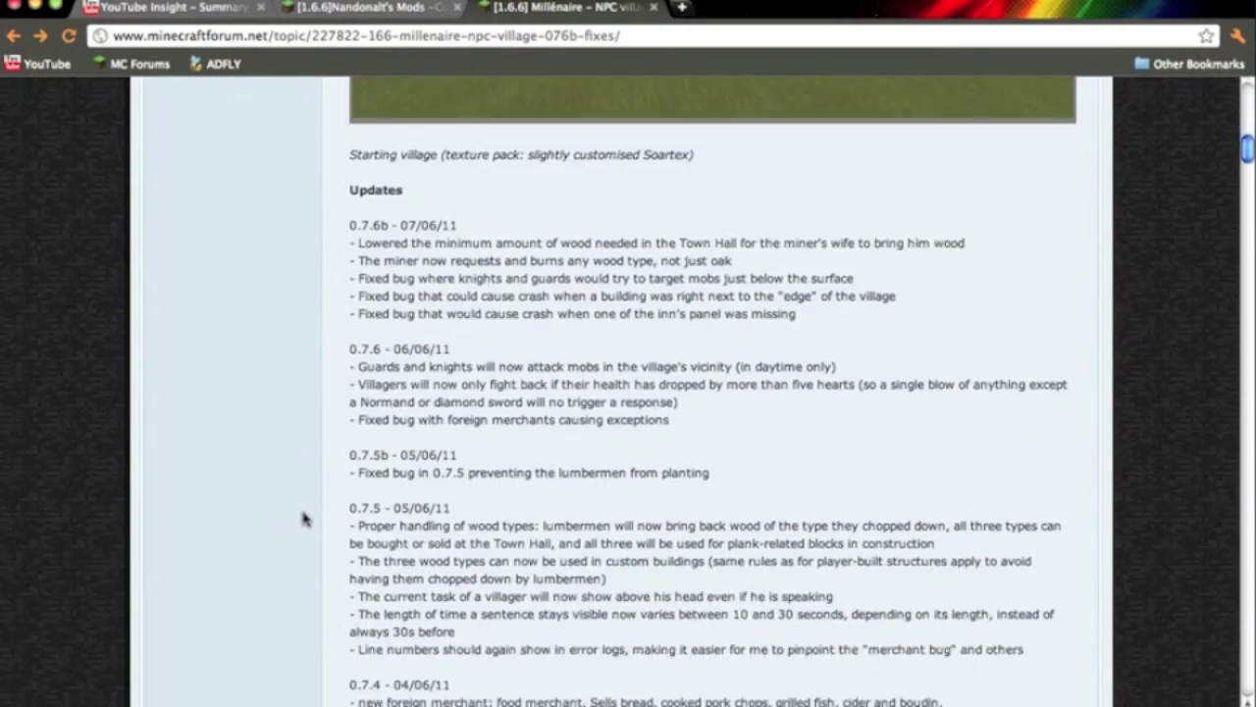
scroll(303, 519, "down", 20)
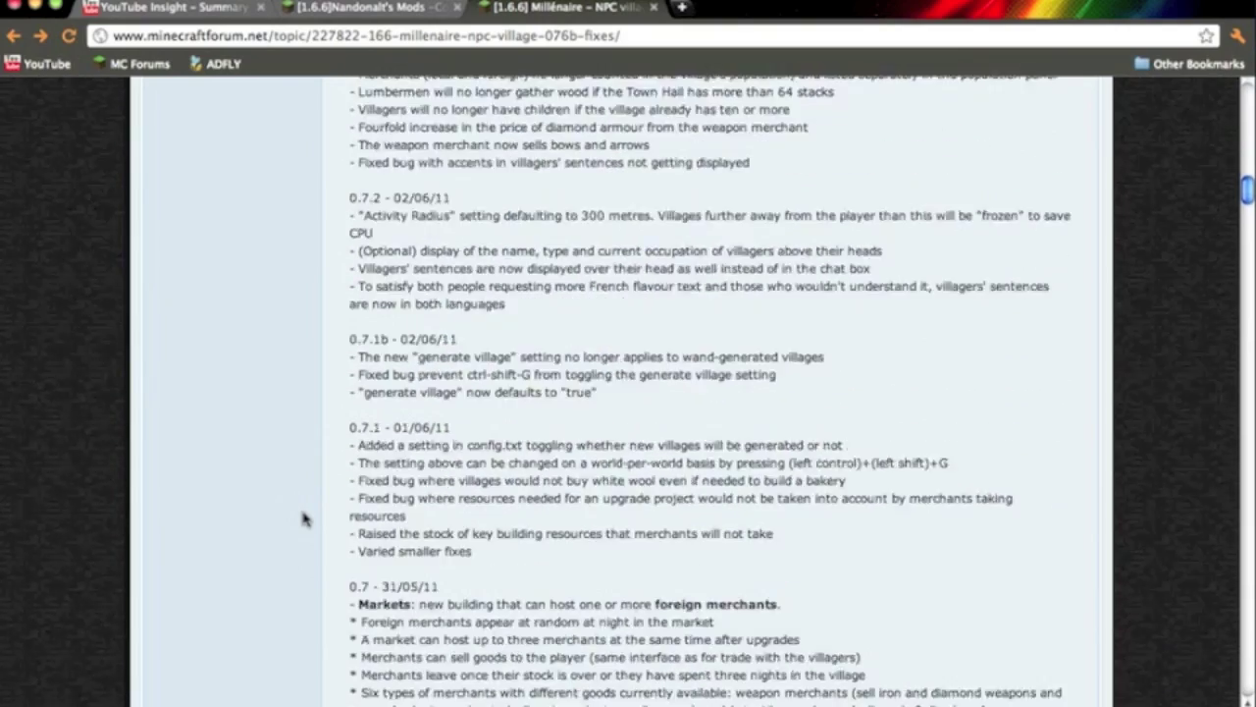
scroll(304, 519, "down", 20)
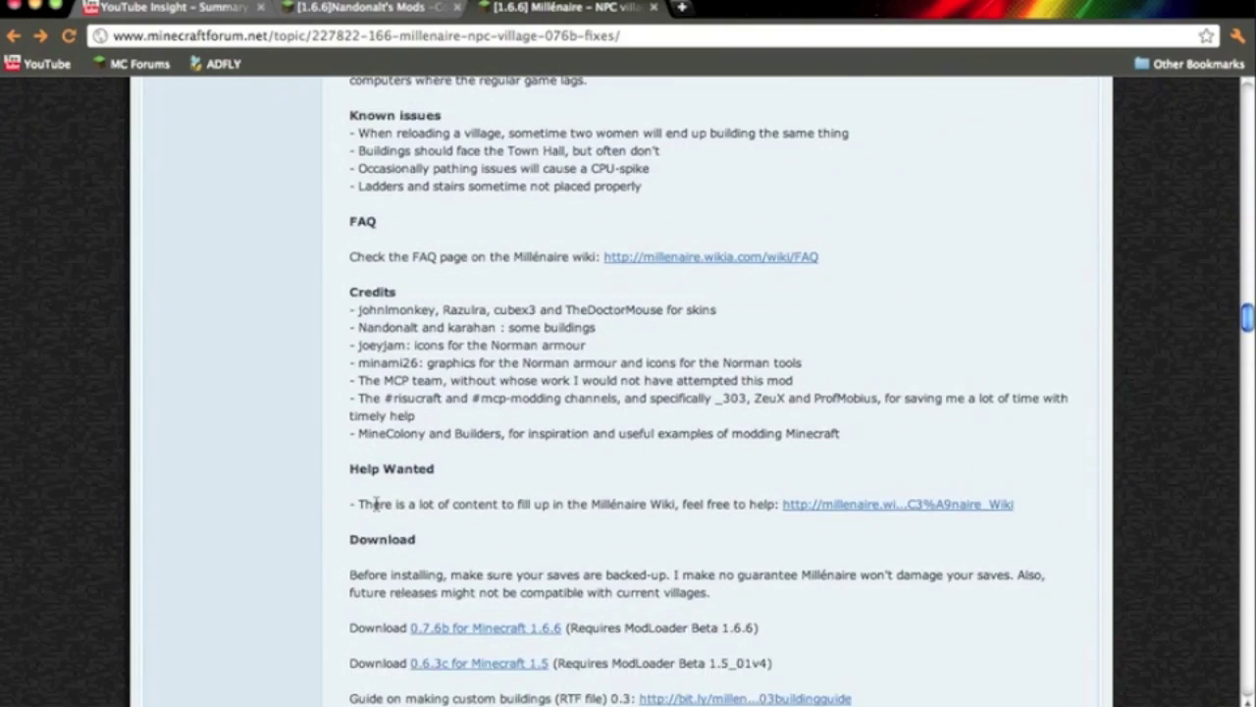
scroll(378, 504, "down", 3)
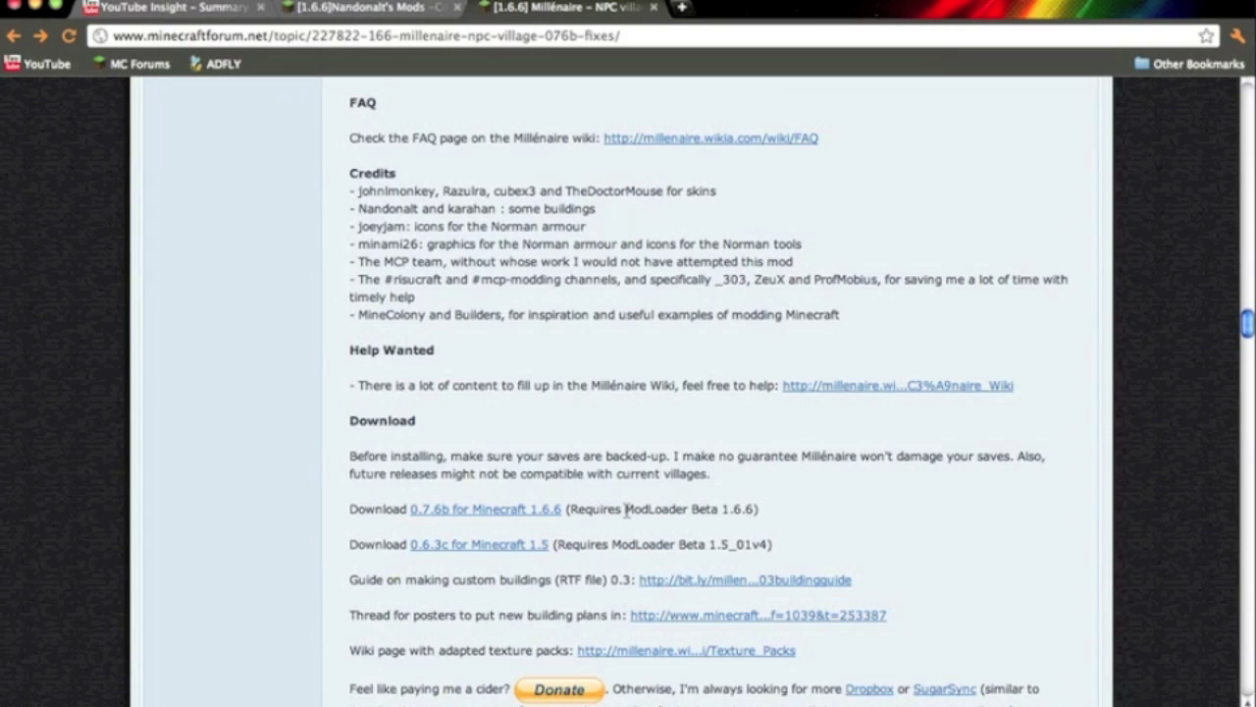
mouse_move(626, 508)
left_mouse_down()
mouse_move(679, 515)
mouse_move(623, 518)
left_mouse_up()
- Switch to Finder and open the bin folder inside Library, Application Support, minecraft
left_click(35, 7)
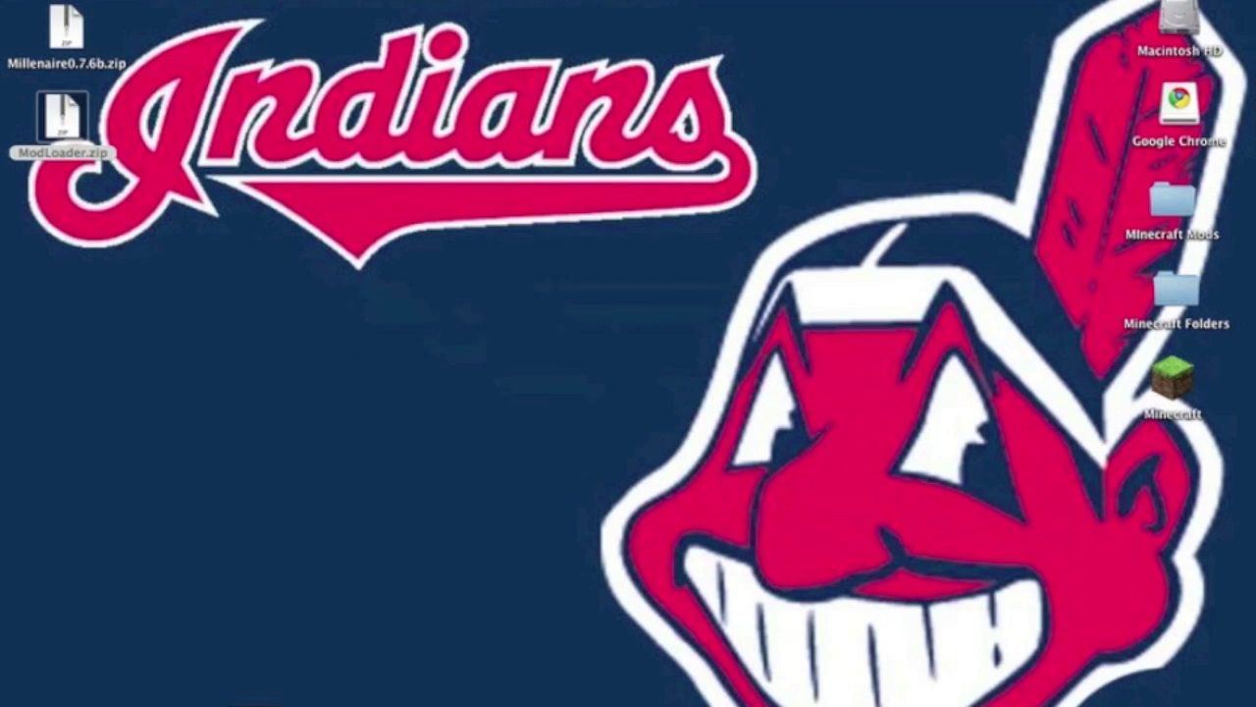
mouse_move(280, 687)
left_click(186, 661)
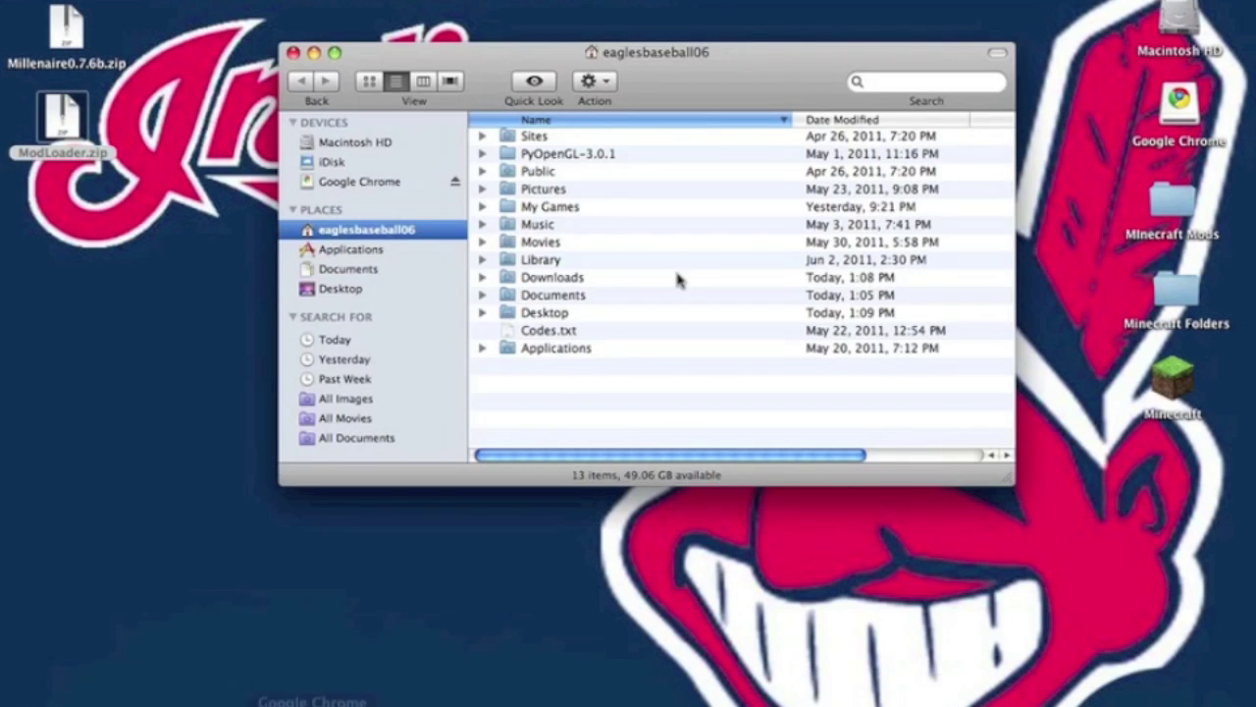
double_click(612, 262)
double_click(595, 161)
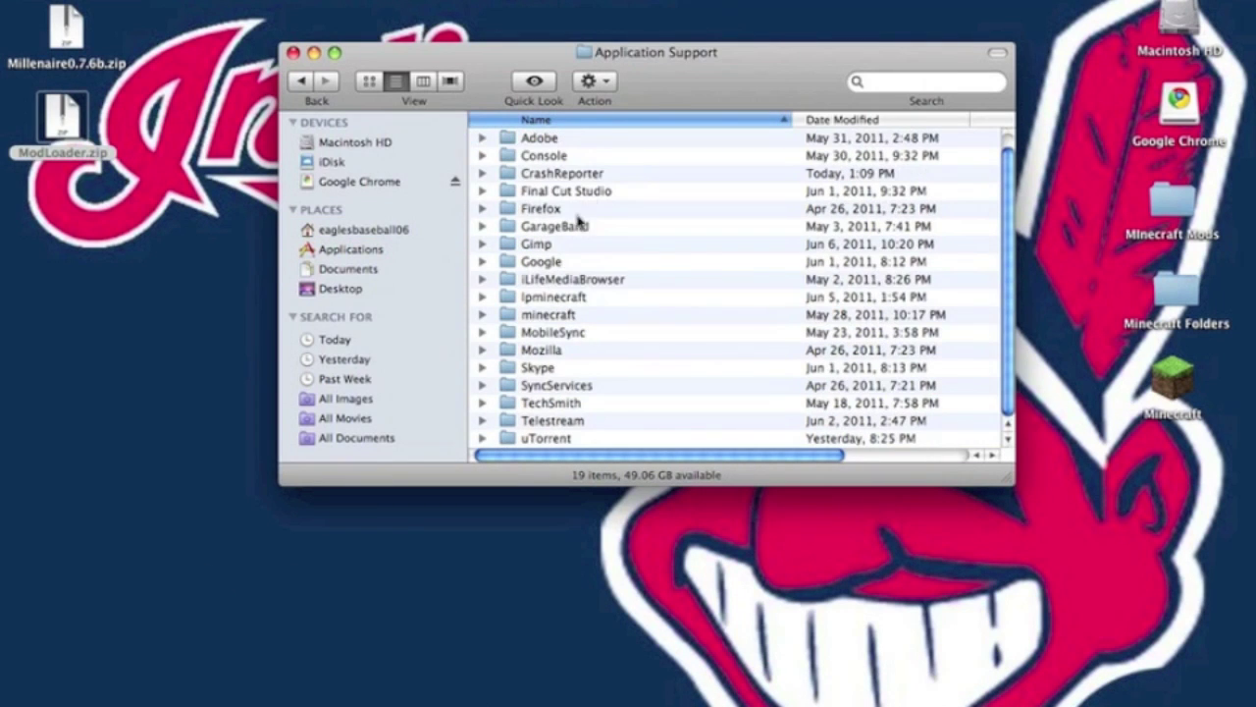
double_click(548, 315)
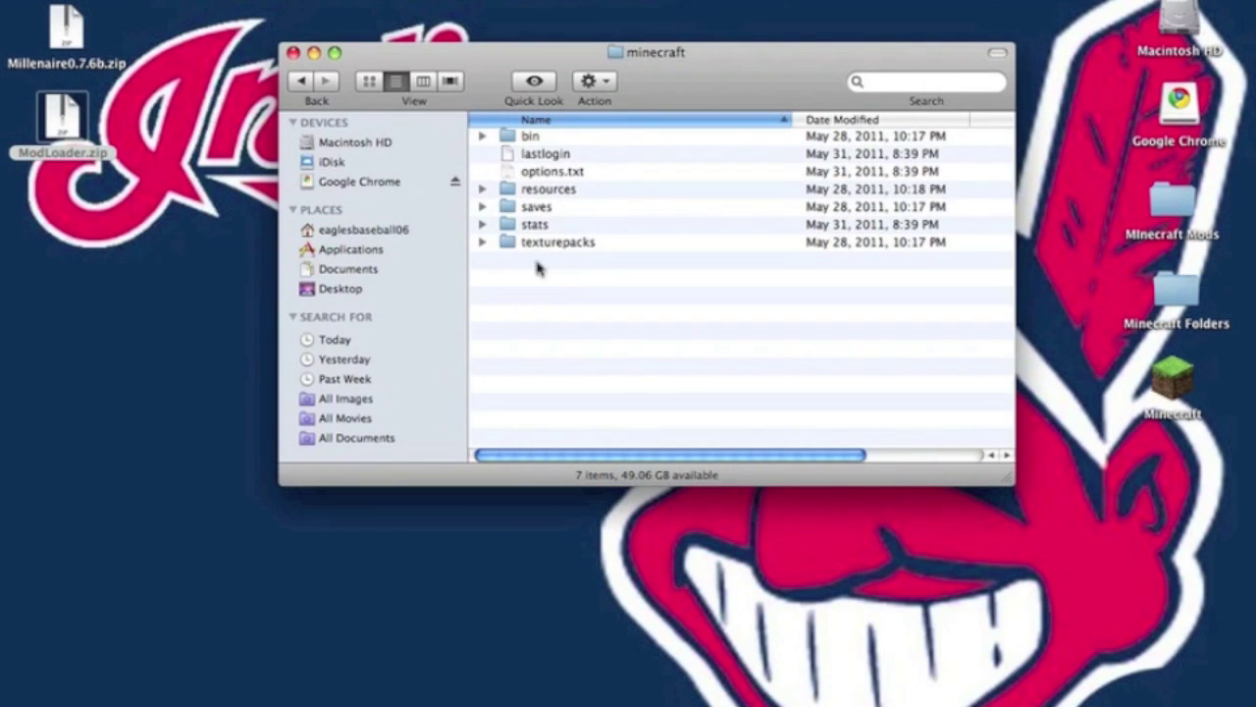
double_click(531, 137)
- Unpack minecraft.jar into a folder within the bin folder
right_click(539, 204)
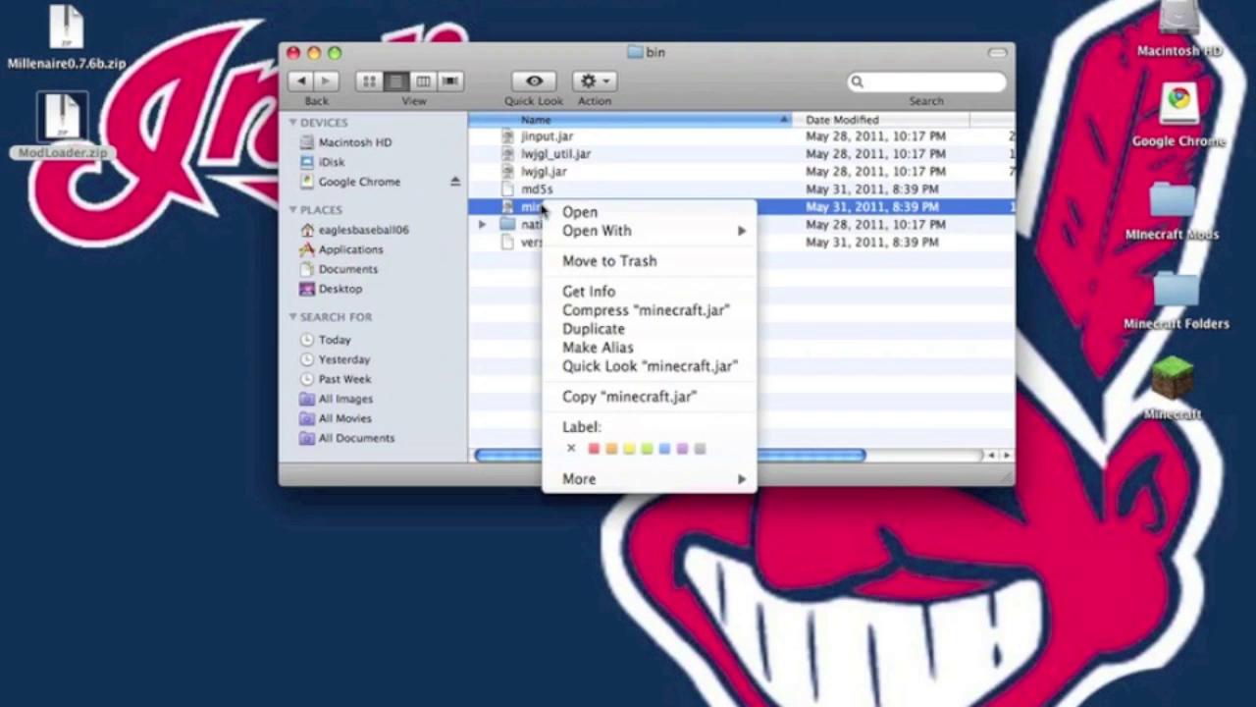
mouse_move(732, 230)
left_click(800, 266)
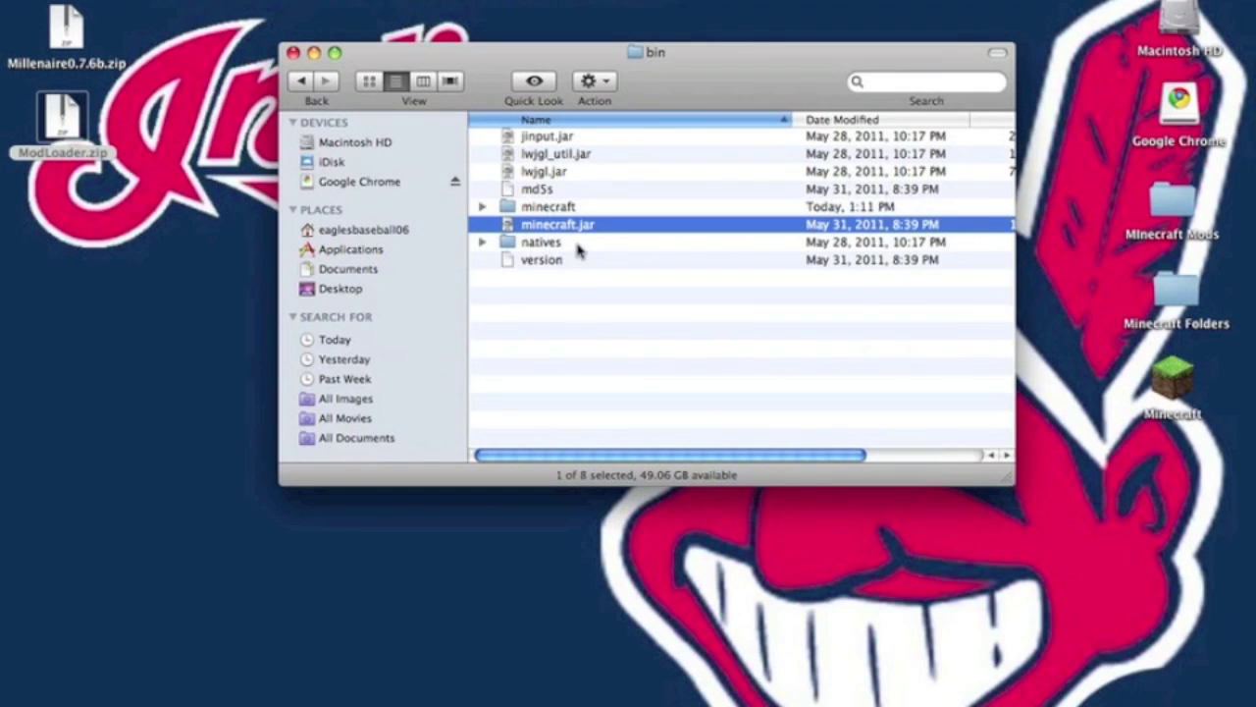
- Move the original minecraft.jar file to the Trash, keeping the extracted minecraft folder
right_click(583, 234)
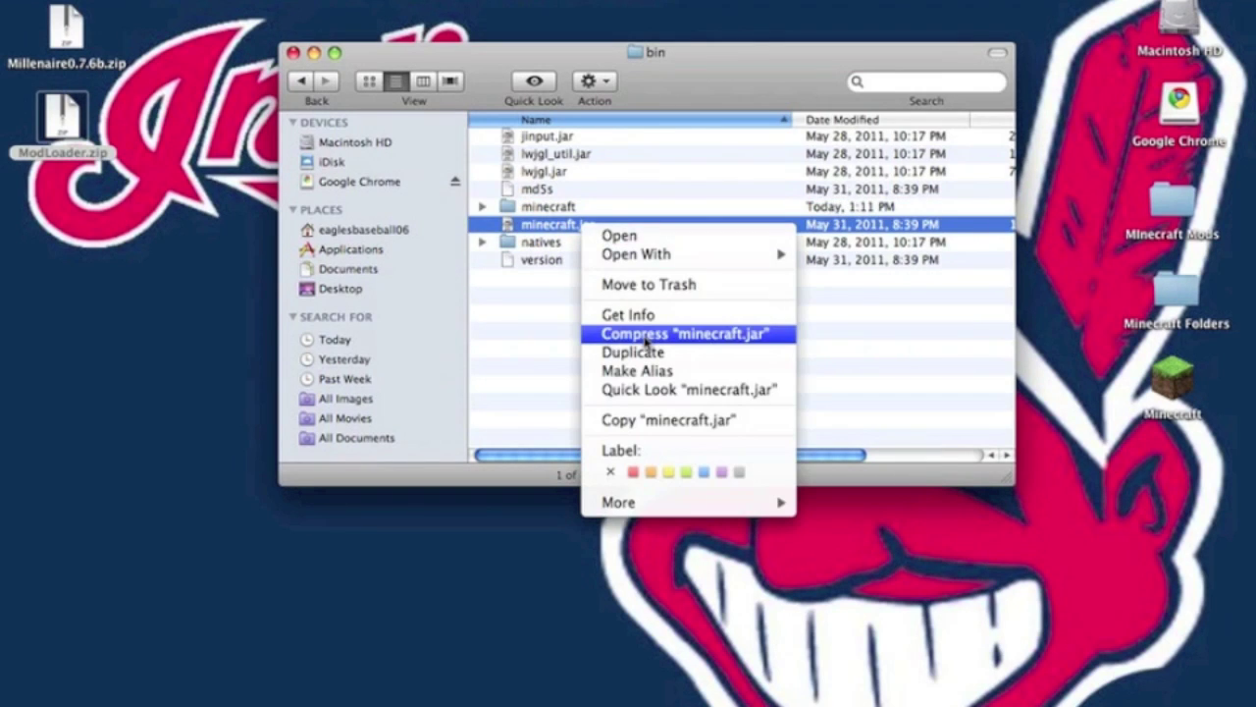
left_click(497, 358)
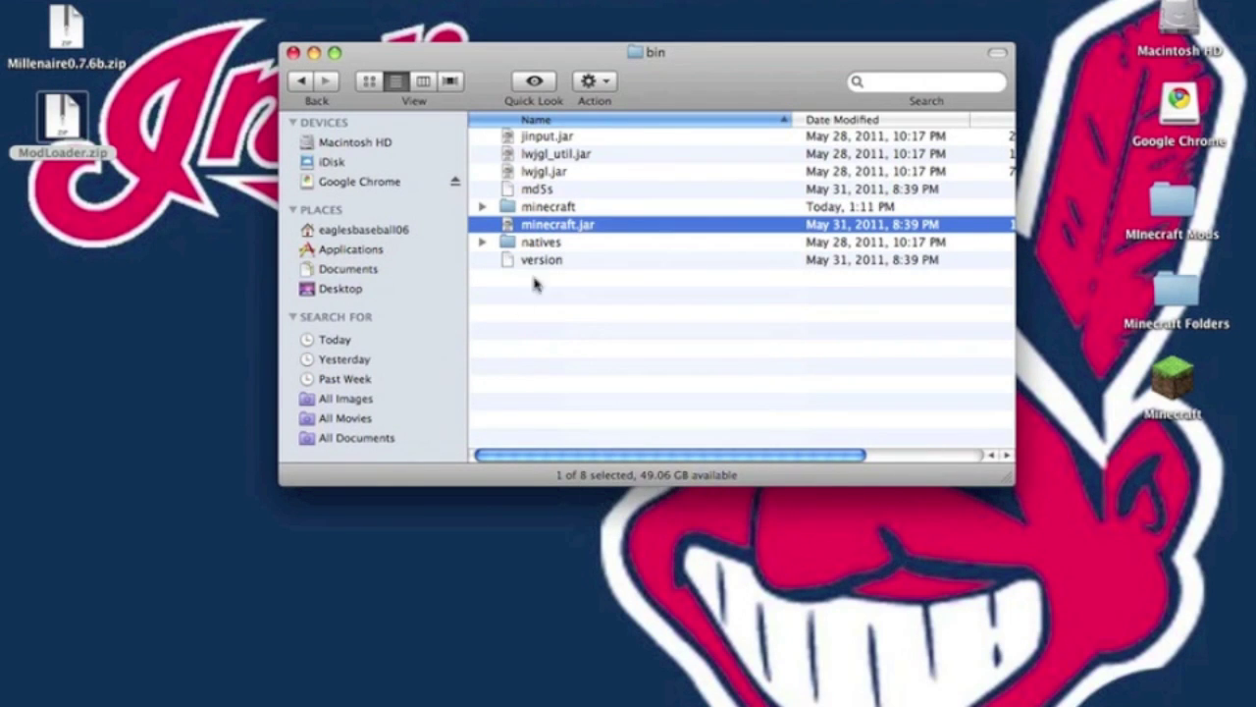
left_click(577, 209)
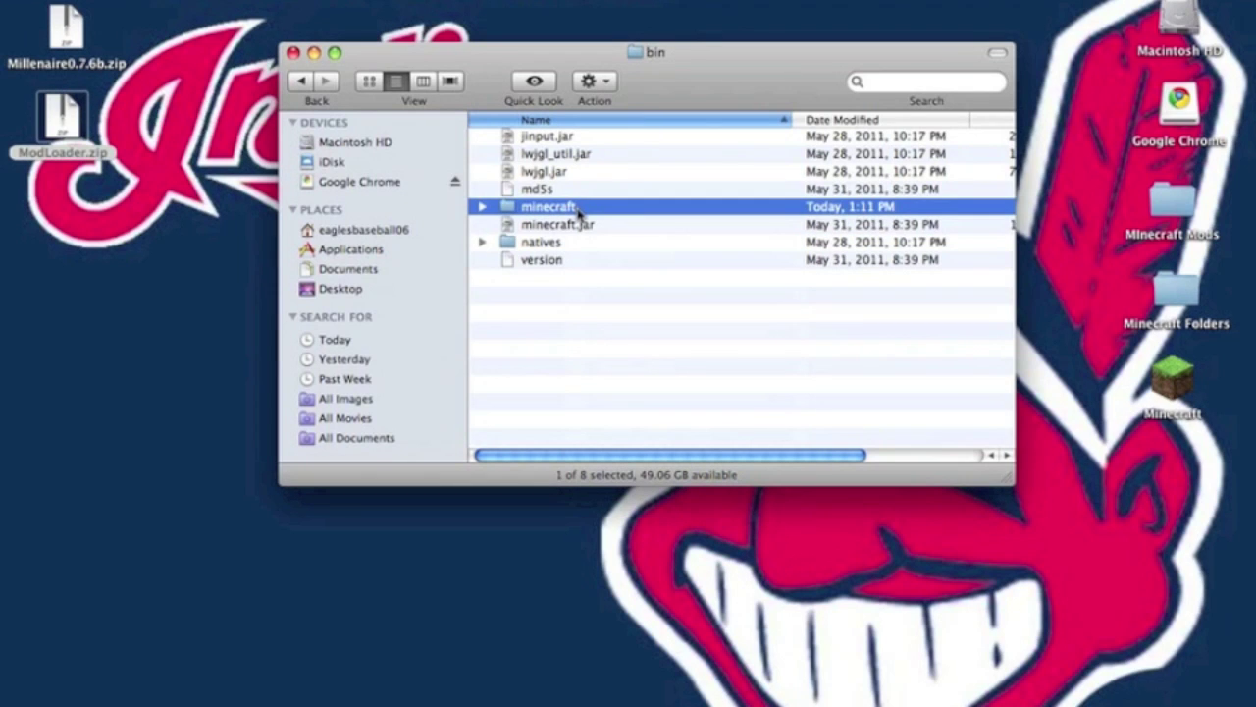
left_click(602, 286)
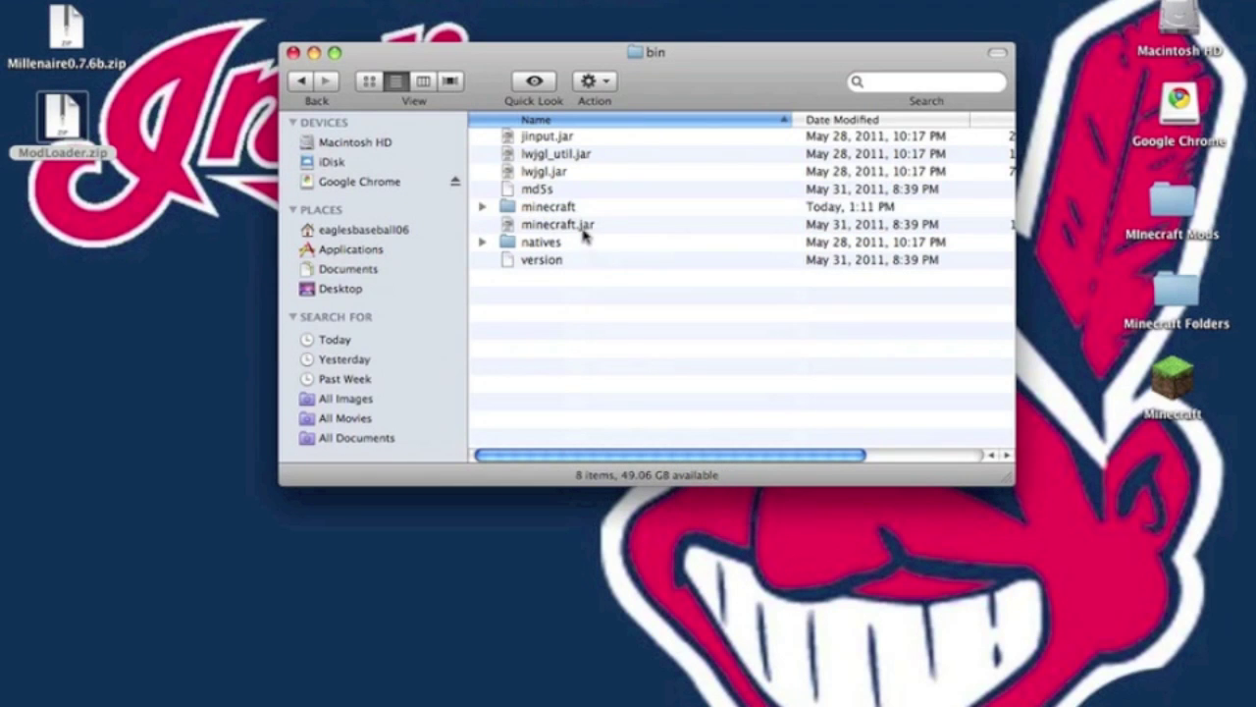
right_click(583, 231)
left_click(611, 282)
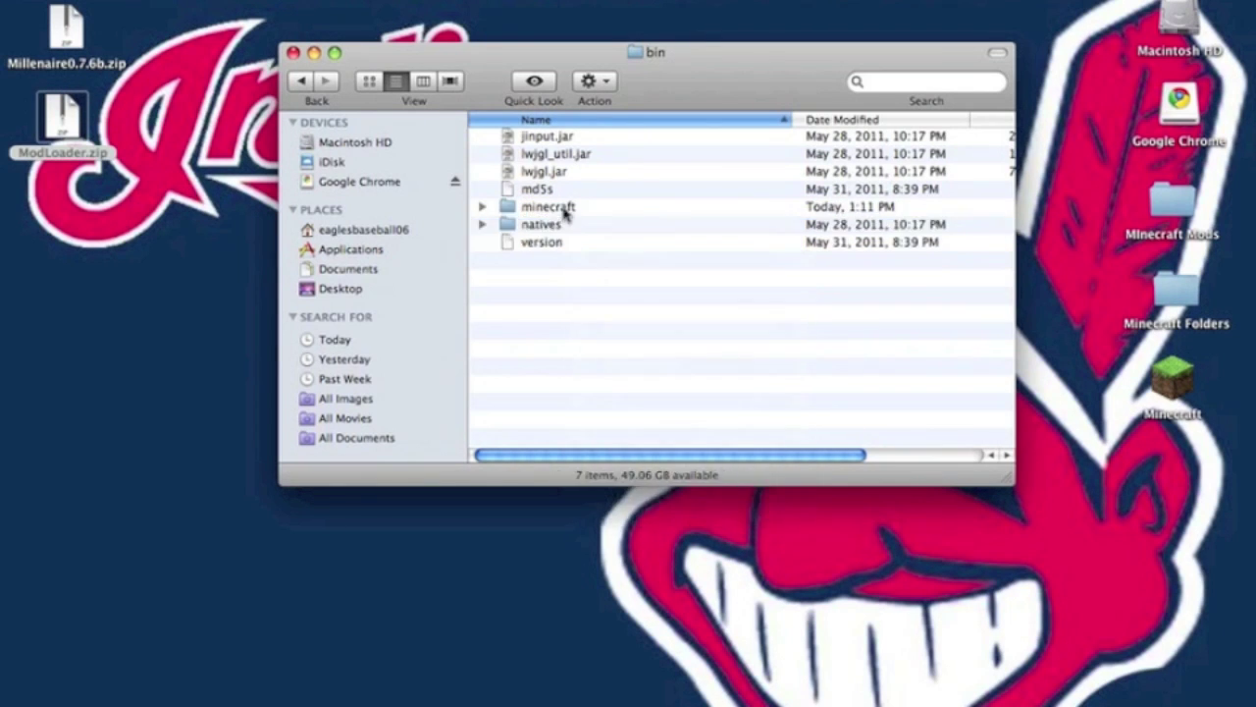
- Rename the extracted minecraft folder as minecraft.jar
left_click(567, 212)
left_click(569, 208)
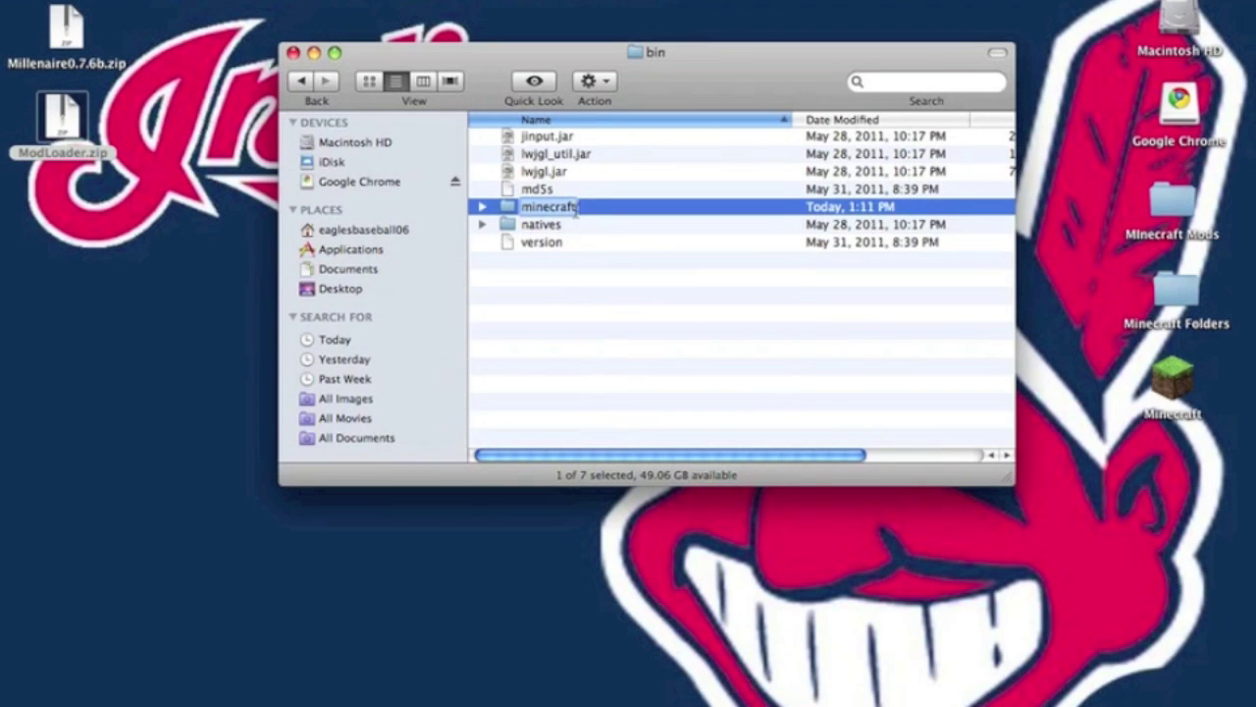
left_click(576, 208)
type(".jar")
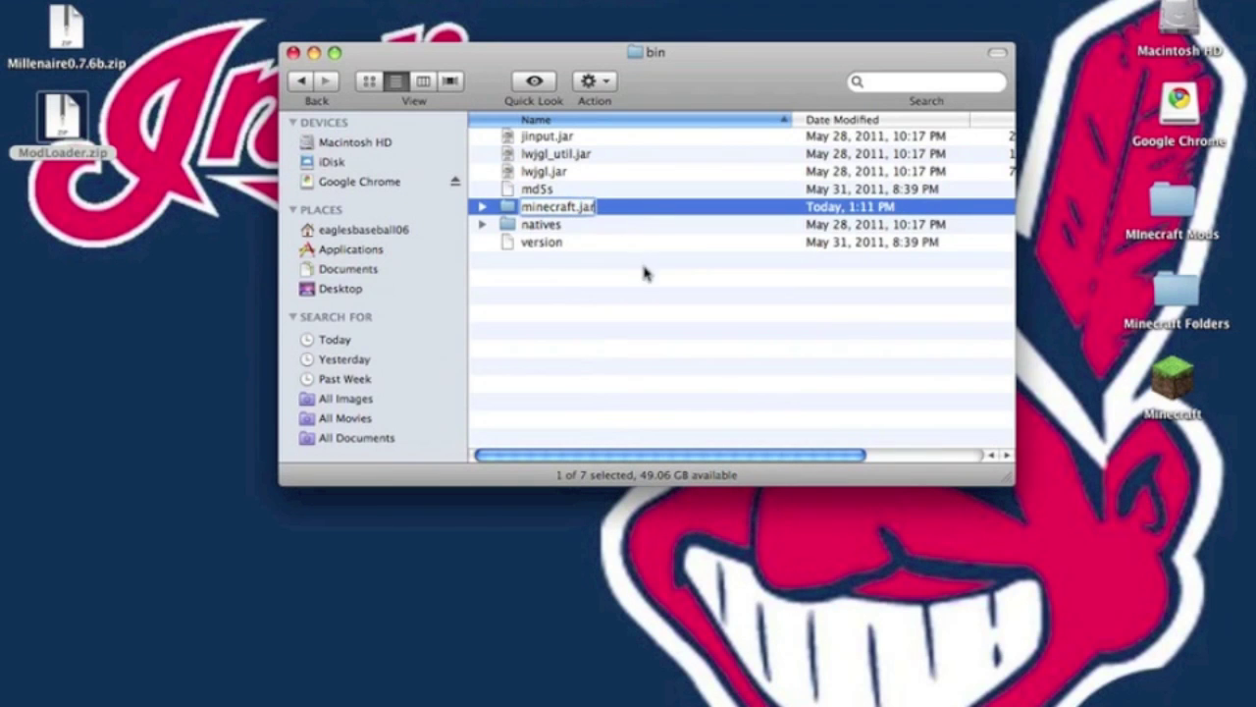
key("Return")
left_click(782, 244)
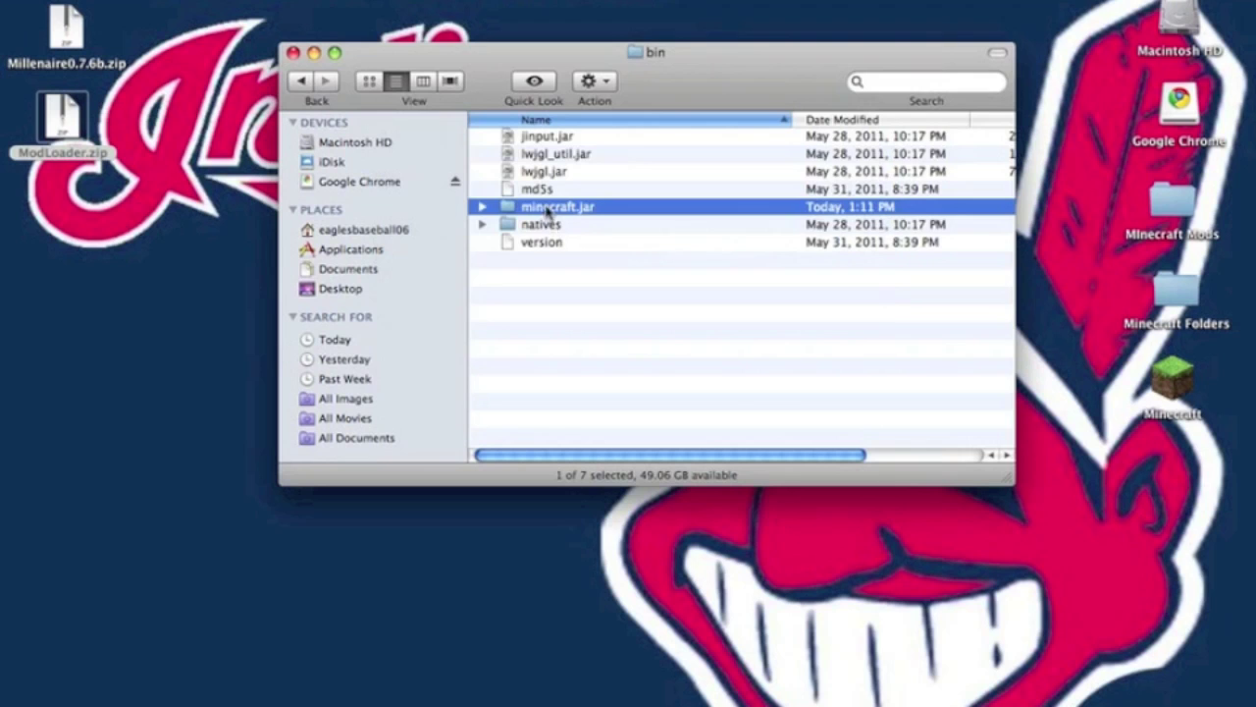
- Open the META-INF folder inside the minecraft.jar folder
double_click(547, 209)
scroll(547, 211, "down", 20)
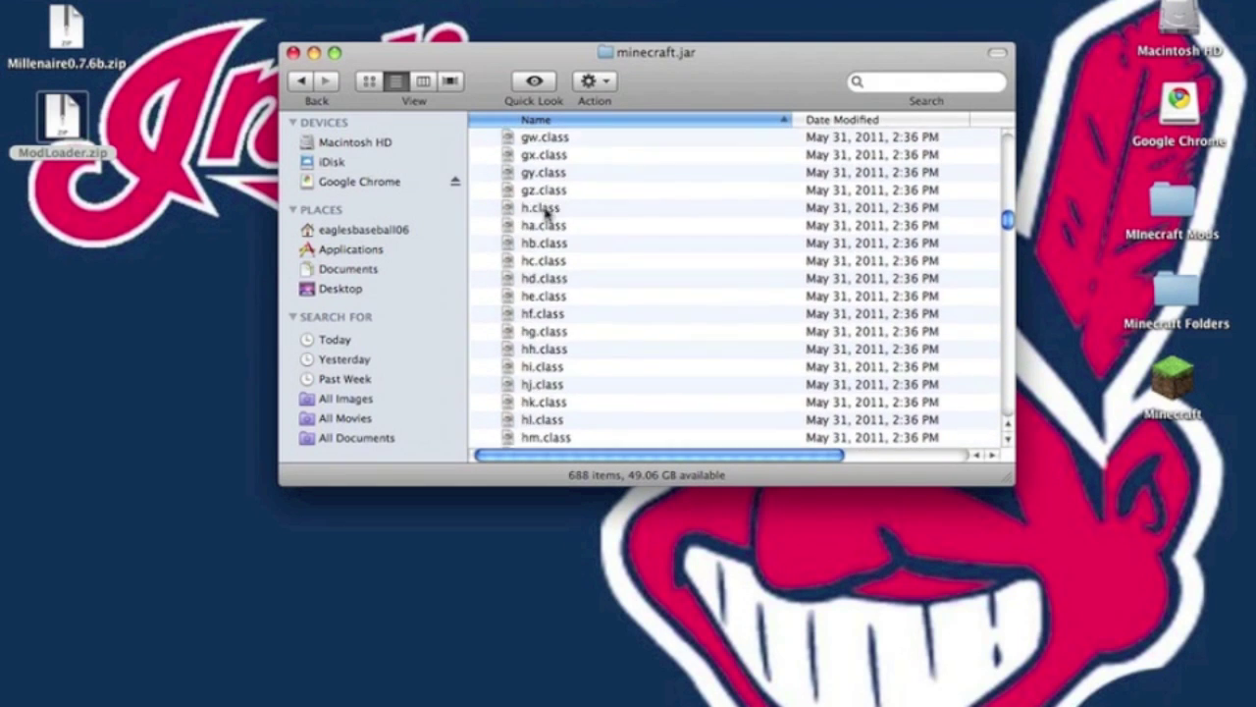
scroll(547, 211, "down", 20)
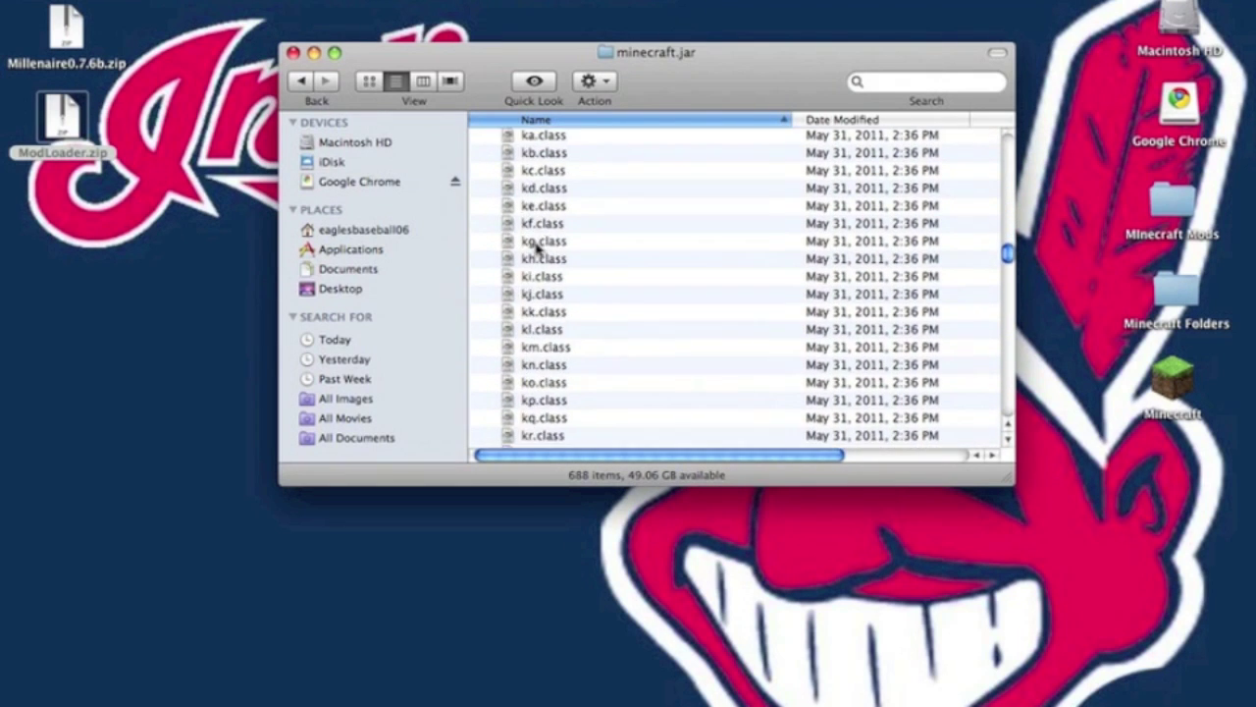
scroll(536, 246, "down", 20)
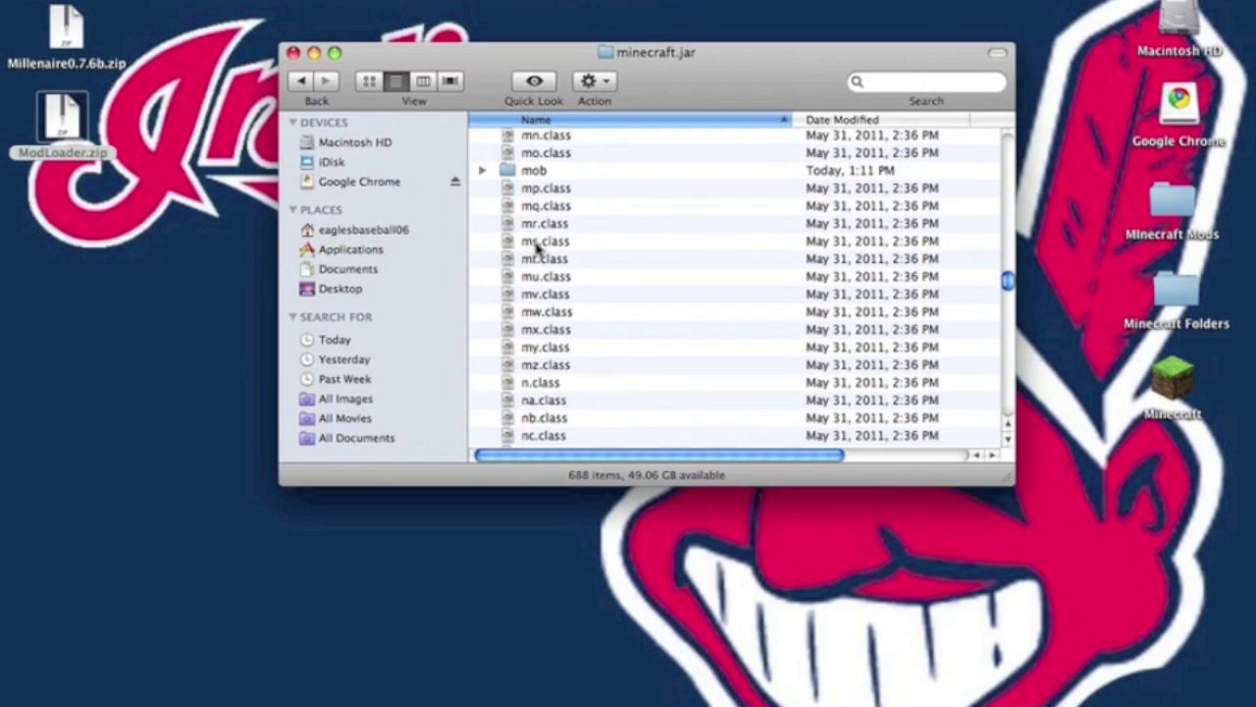
scroll(536, 247, "up", 8)
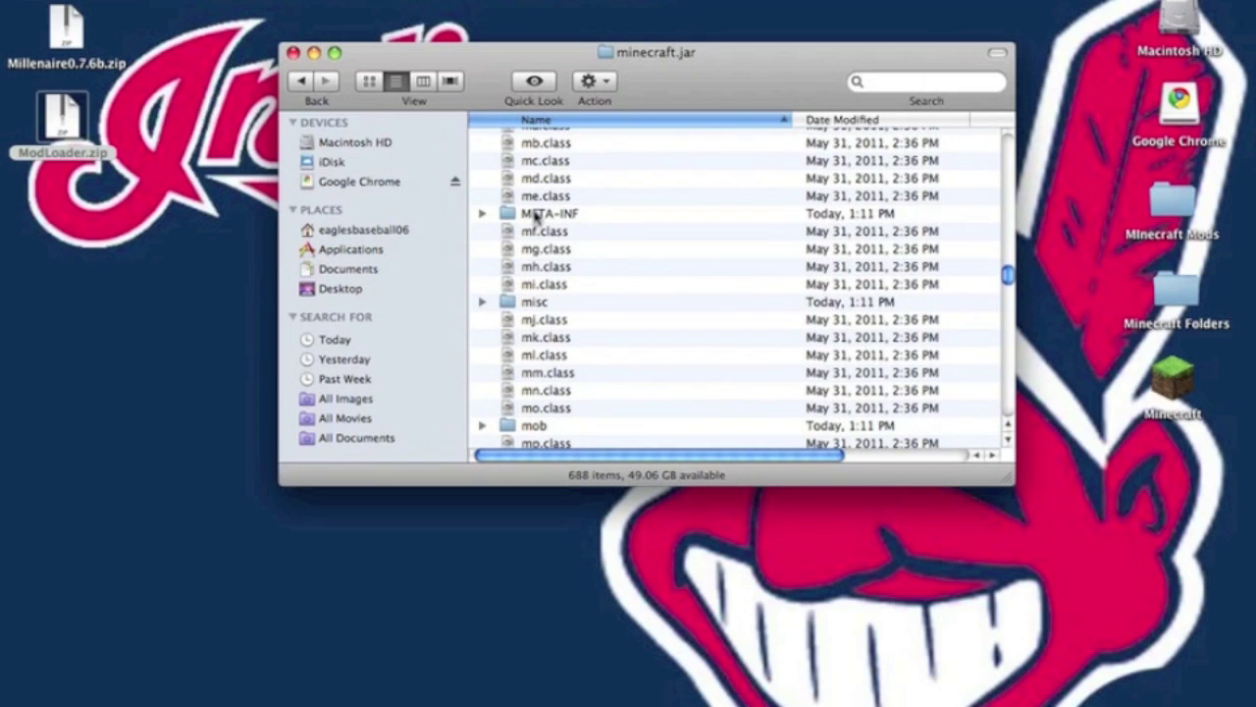
double_click(536, 214)
- Move MOJANG_C.SF and MOJANG_C.DSA from the META-INF folder to the Trash
right_click(547, 159)
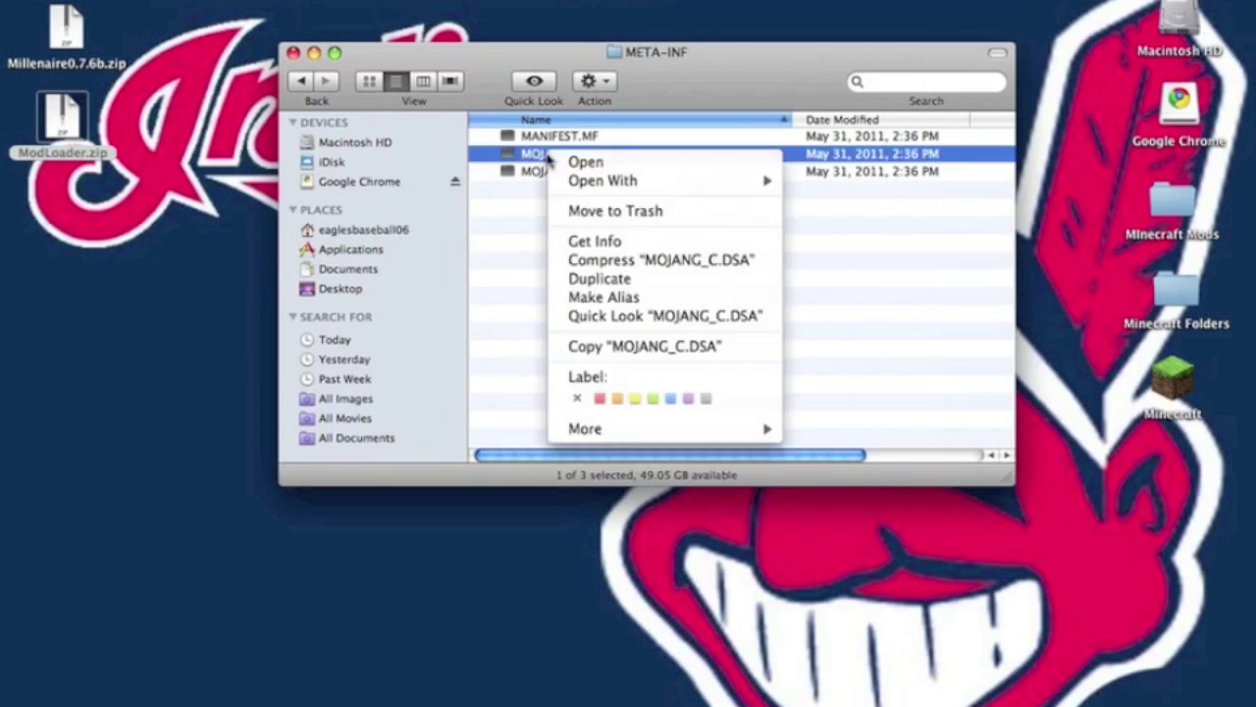
left_click(523, 188)
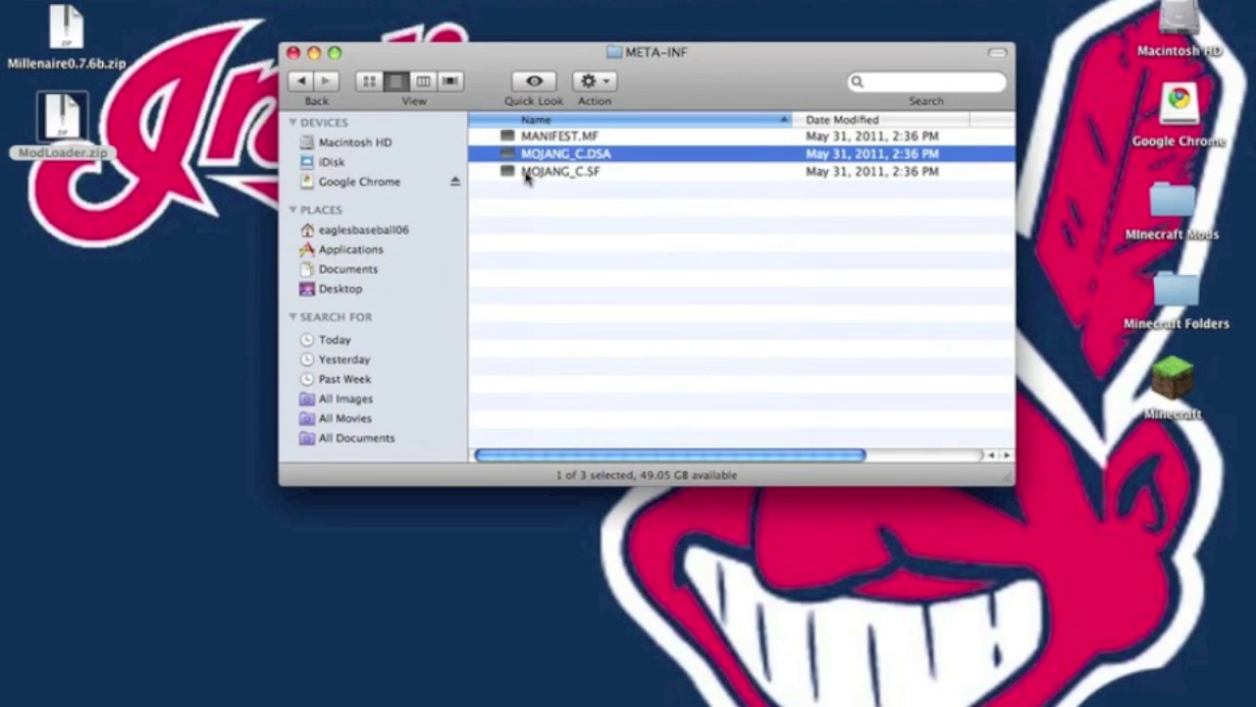
right_click(527, 173)
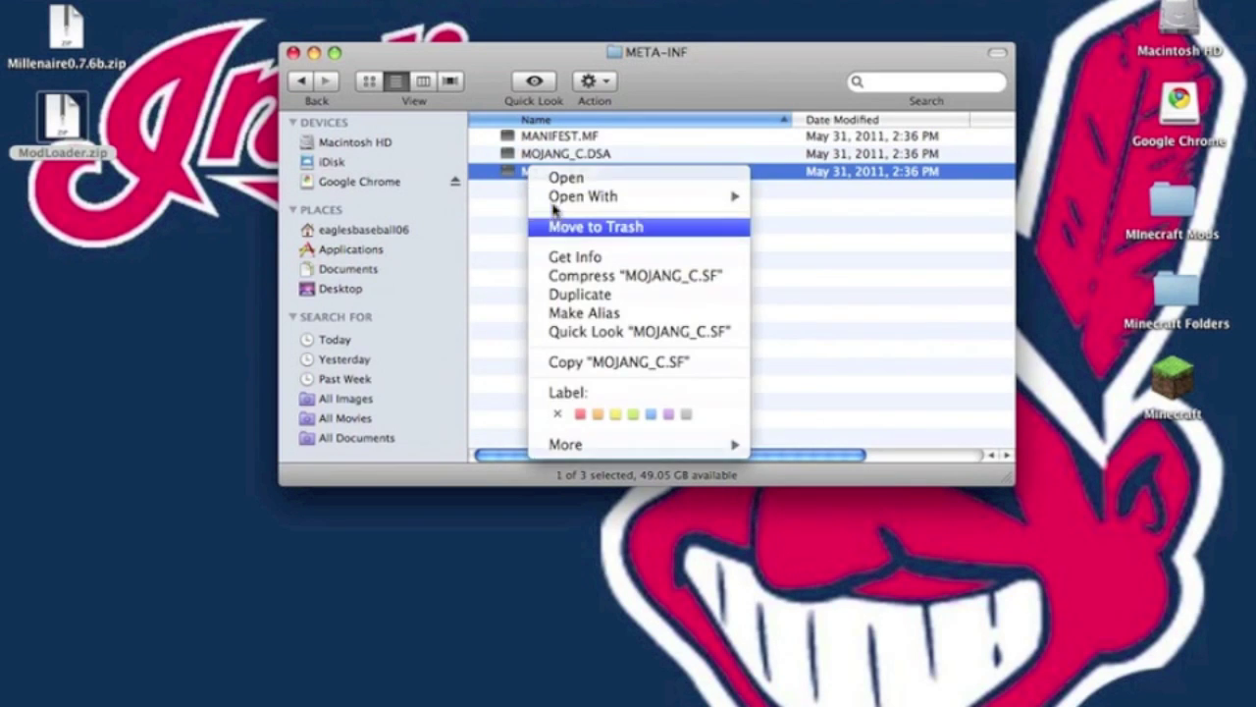
left_click(579, 225)
right_click(552, 157)
left_click(574, 206)
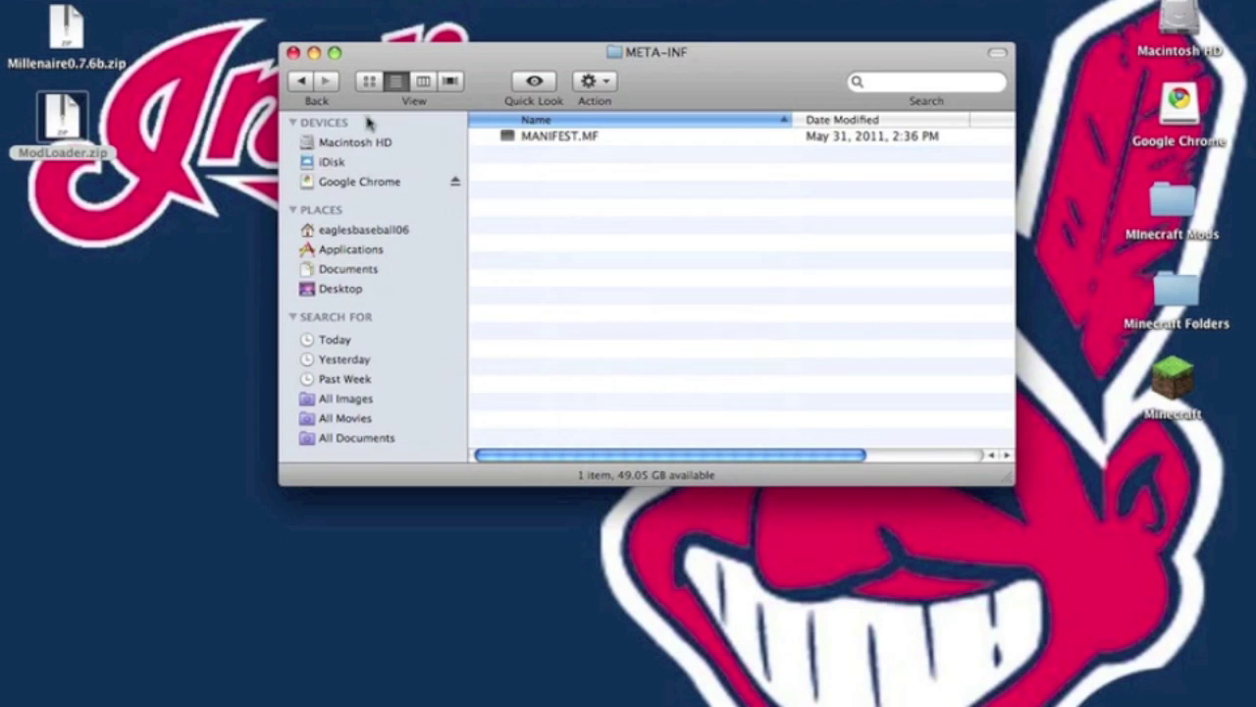
- Return to the minecraft.jar folder, then unpack ModLoader.zip on the desktop and open its extracted folder
left_click(299, 83)
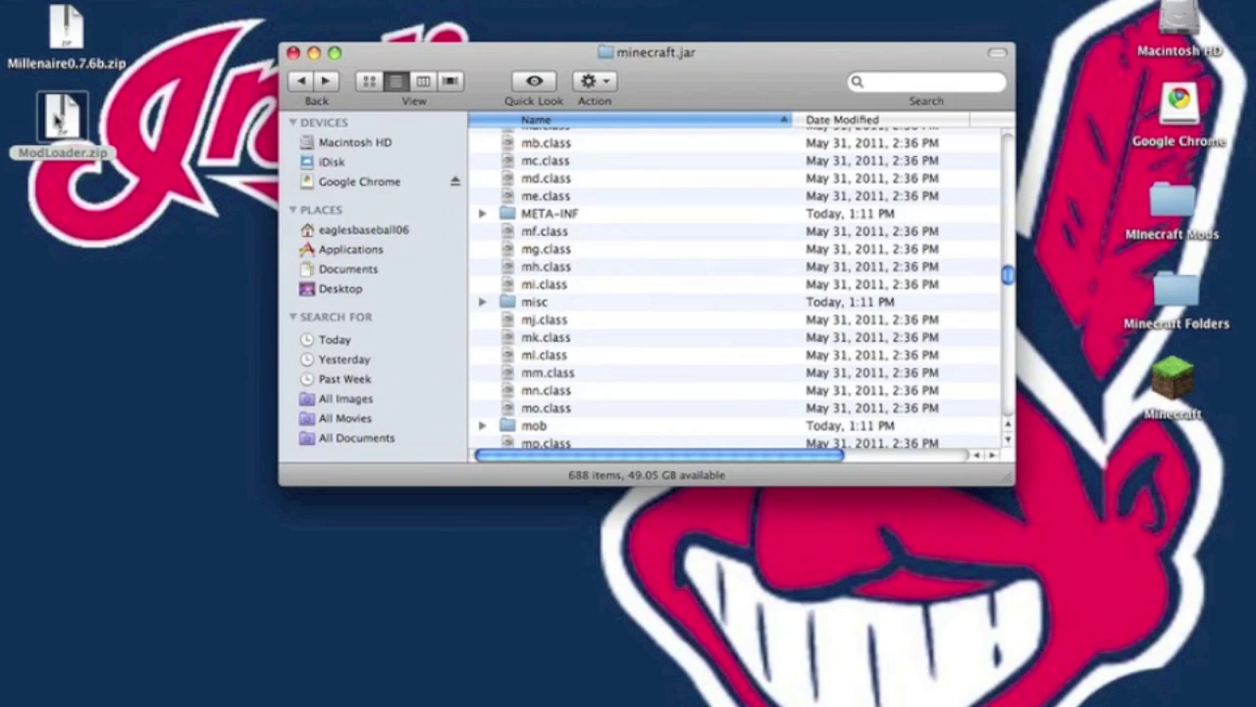
double_click(57, 120)
double_click(126, 126)
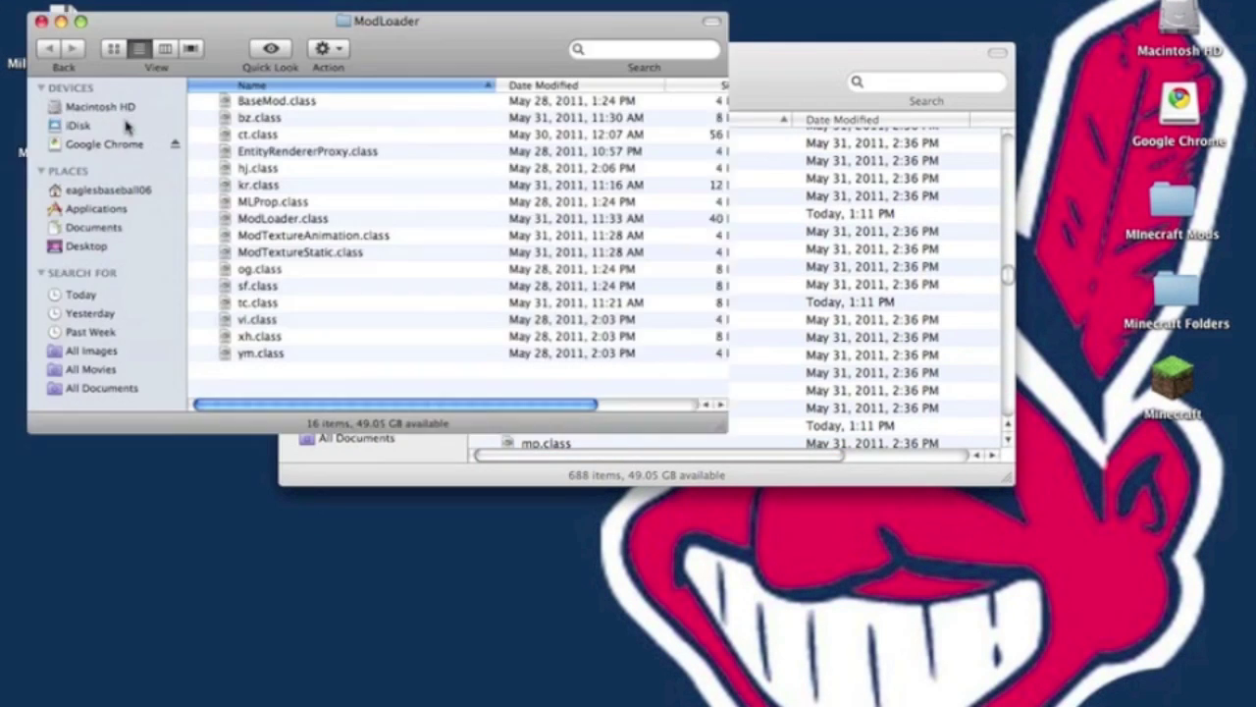
- Copy all ModLoader files, from BaseMod.class to ym.class, into the minecraft.jar folder, replacing every duplicate, and close the ModLoader window
left_click(231, 102)
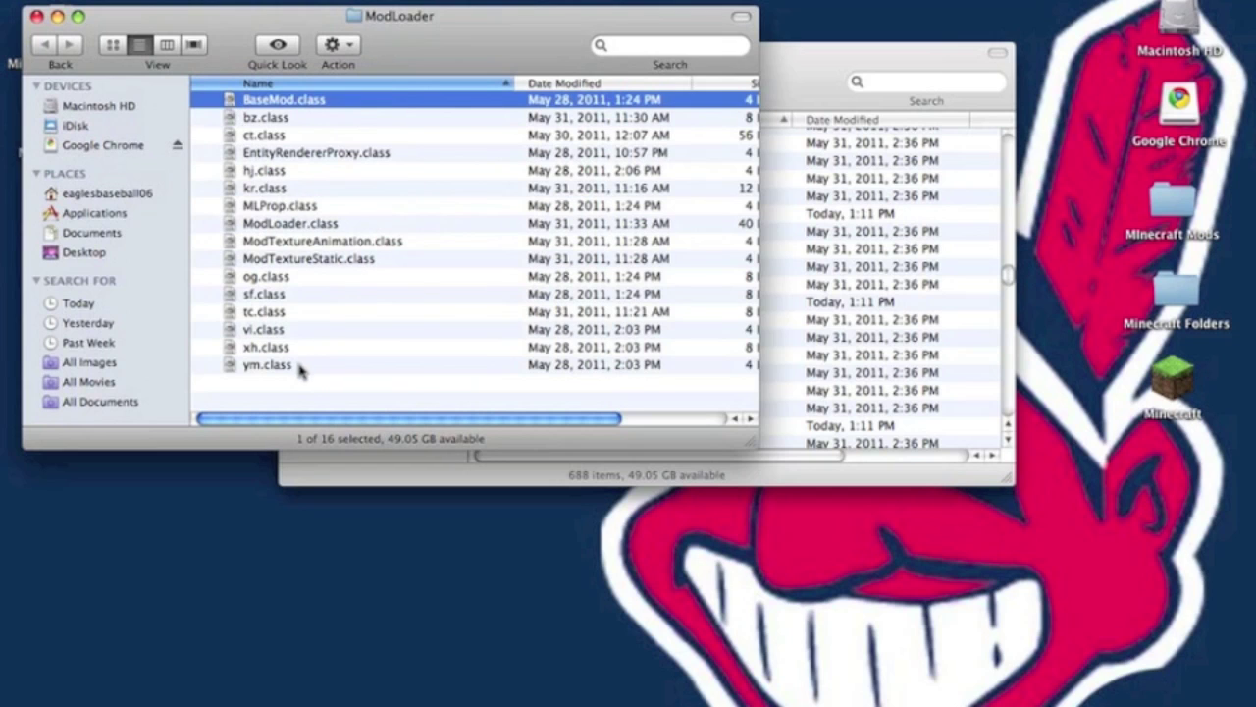
left_click(300, 365, "shift")
left_click(903, 411)
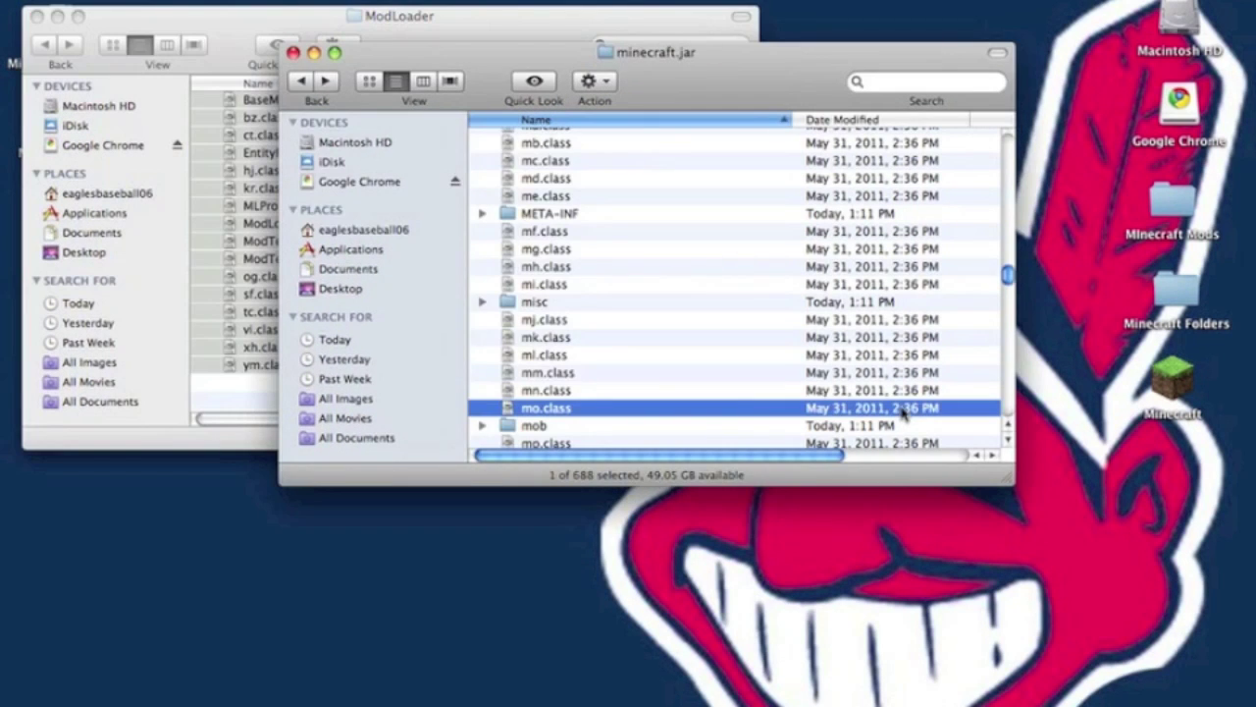
key("super+v")
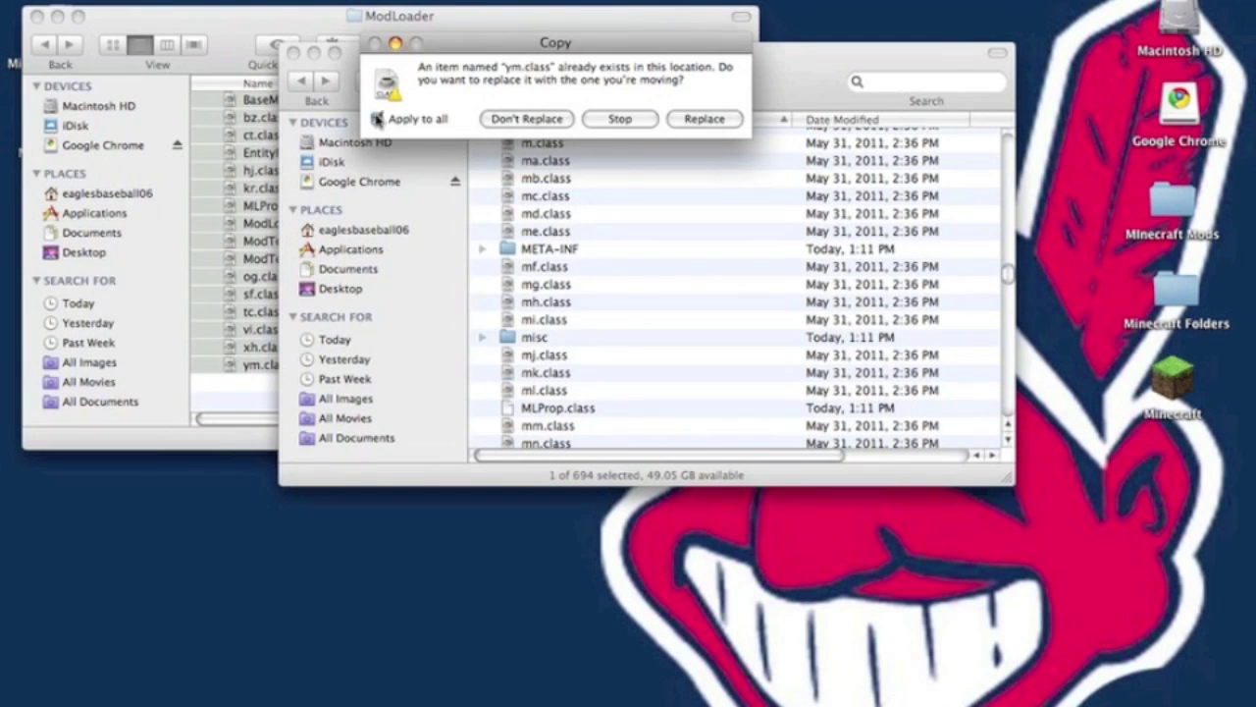
left_click(377, 118)
left_click(699, 118)
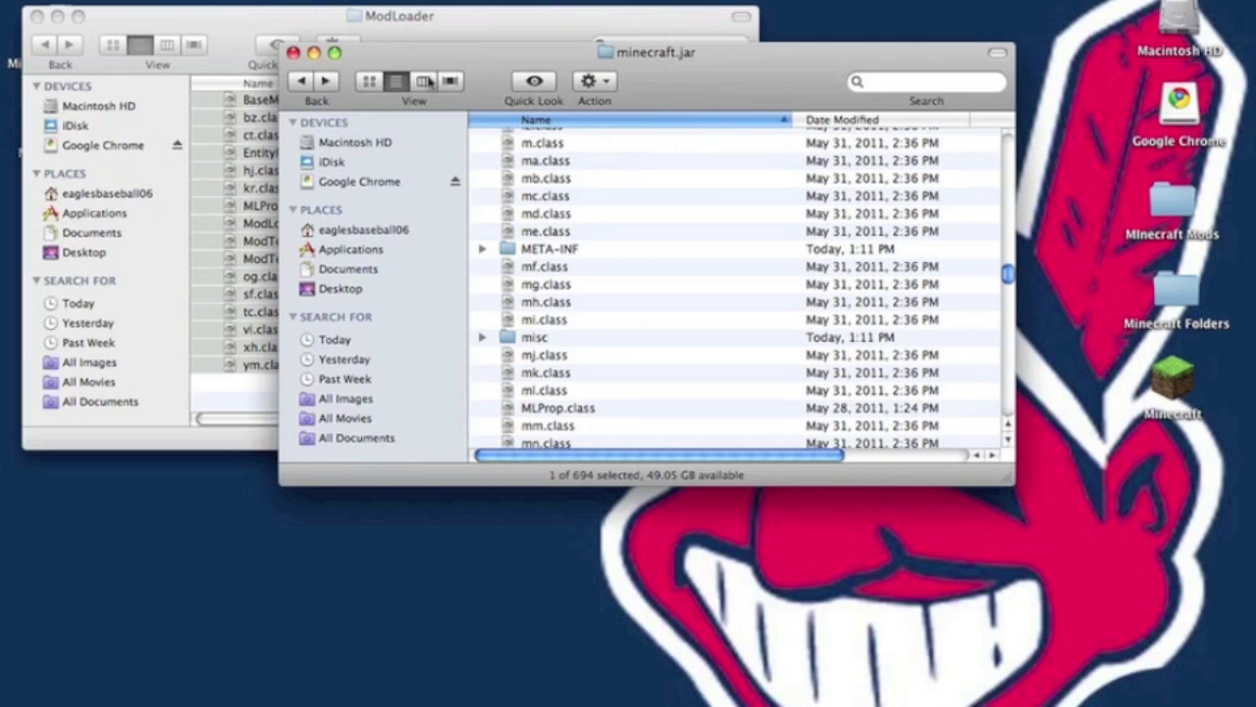
left_click(37, 17)
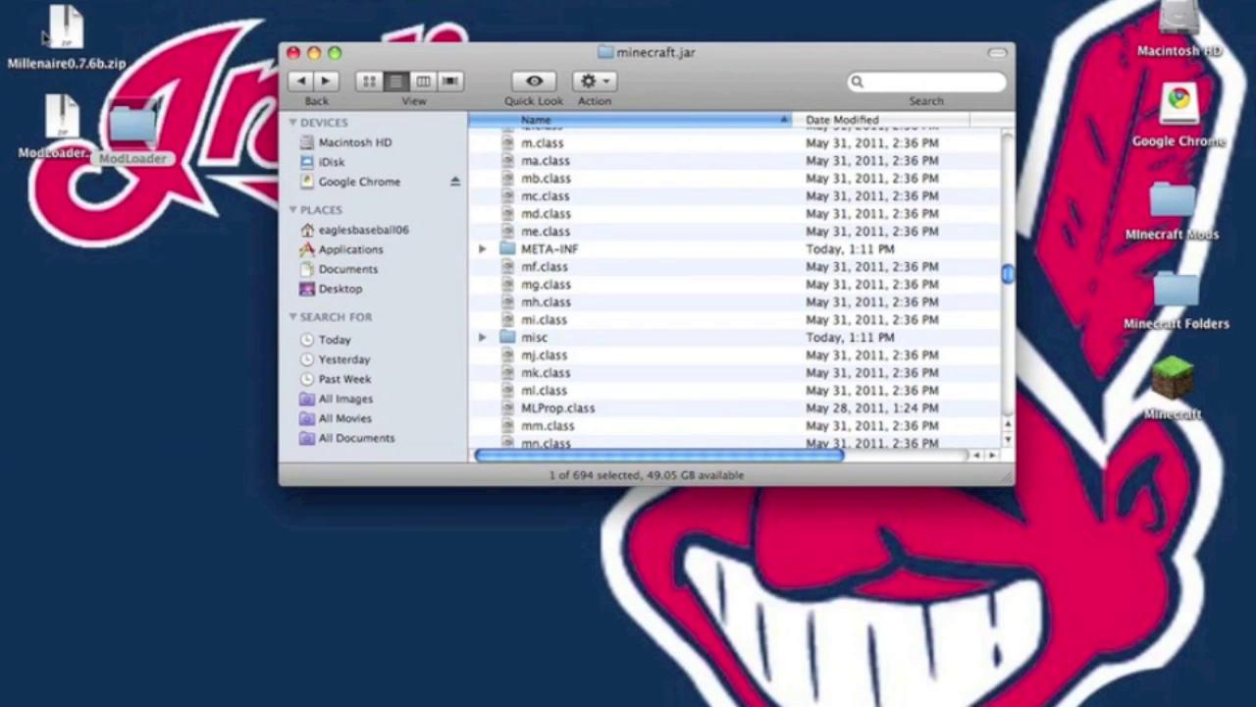
- Unpack Millenaire0.7.6b.zip on the desktop and open the extracted Millénaire 0.7.6b folder
double_click(57, 37)
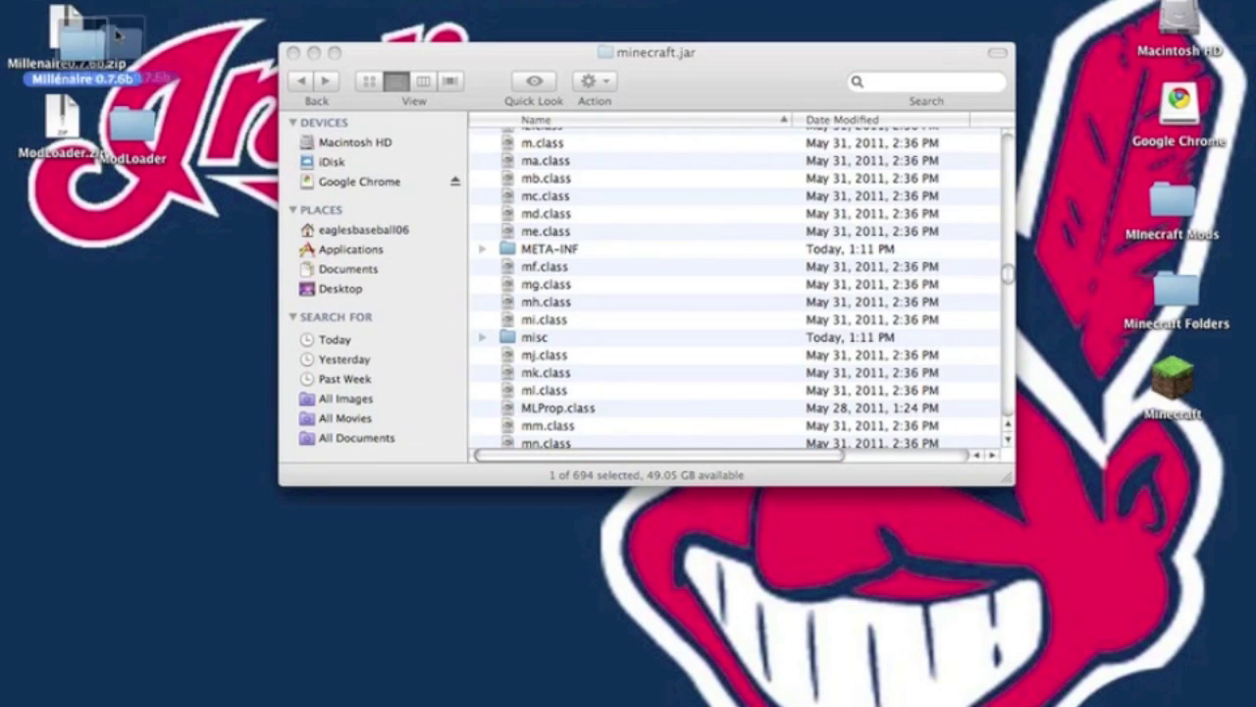
left_click_drag(61, 38, 145, 30)
double_click(145, 30)
- Go back from minecraft.jar to the minecraft folder and copy the millenaire folder from "Put in minecraft folder" into it
left_click(832, 104)
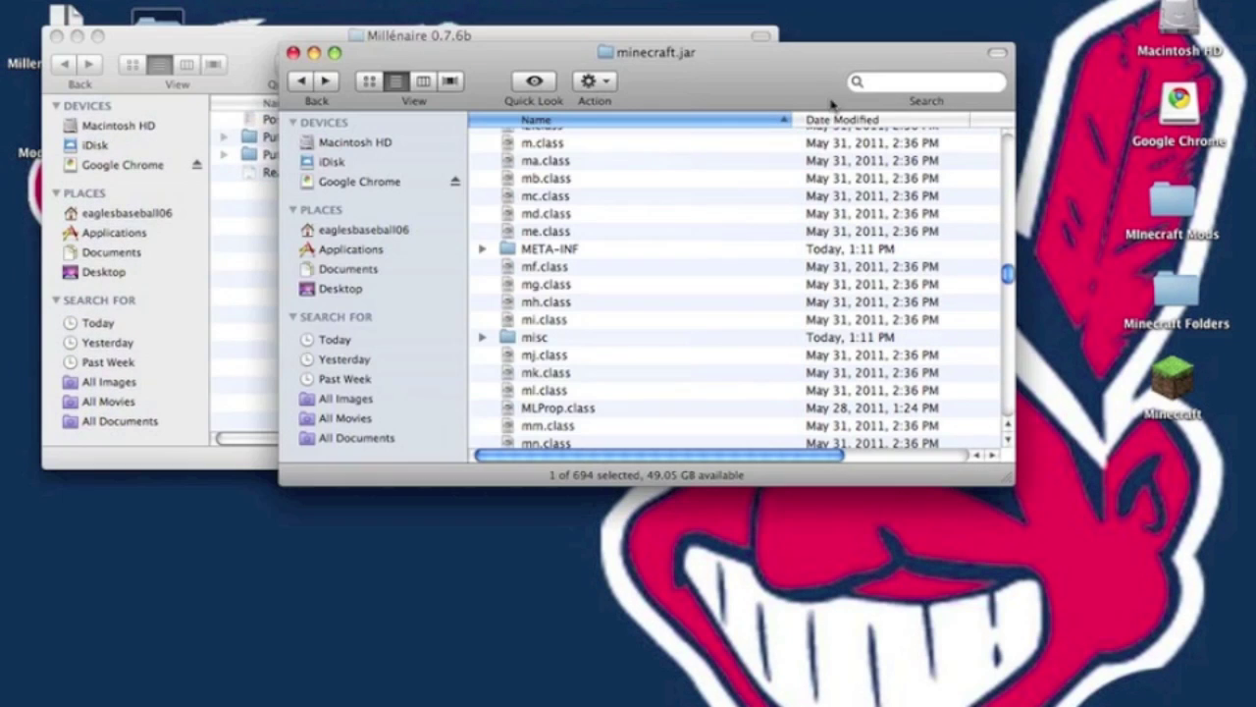
left_click(304, 81)
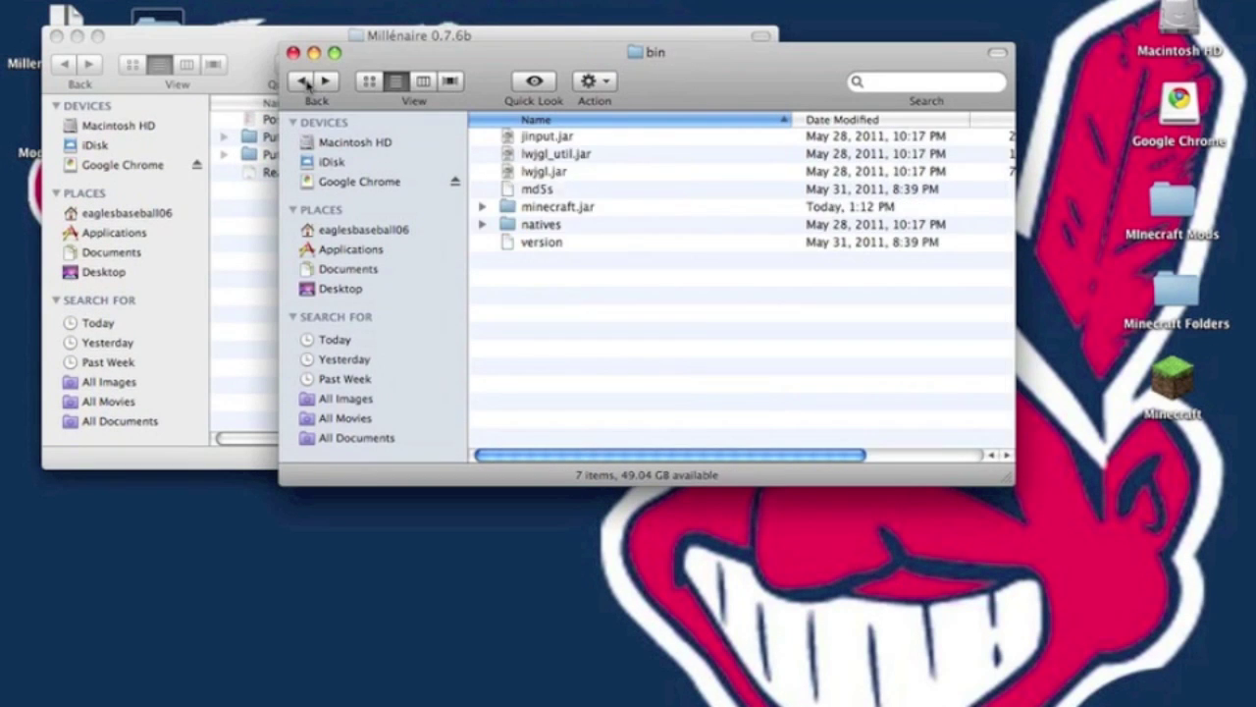
left_click(304, 81)
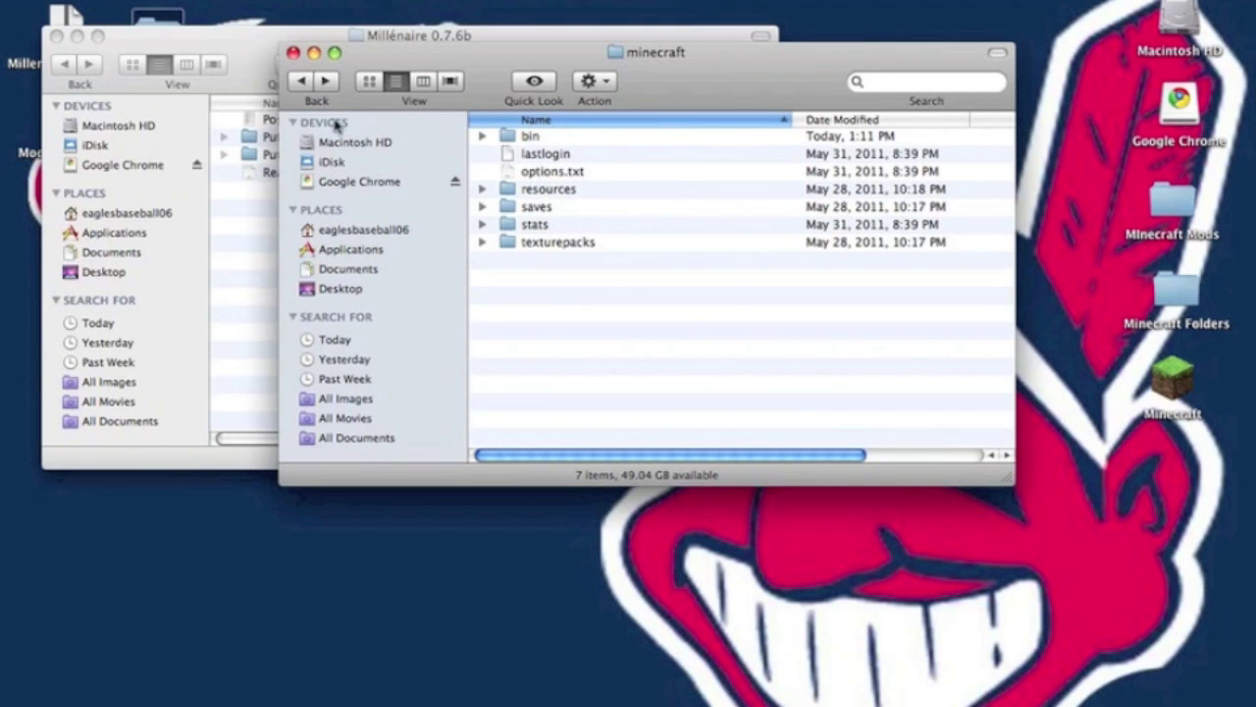
left_click(265, 72)
double_click(291, 139)
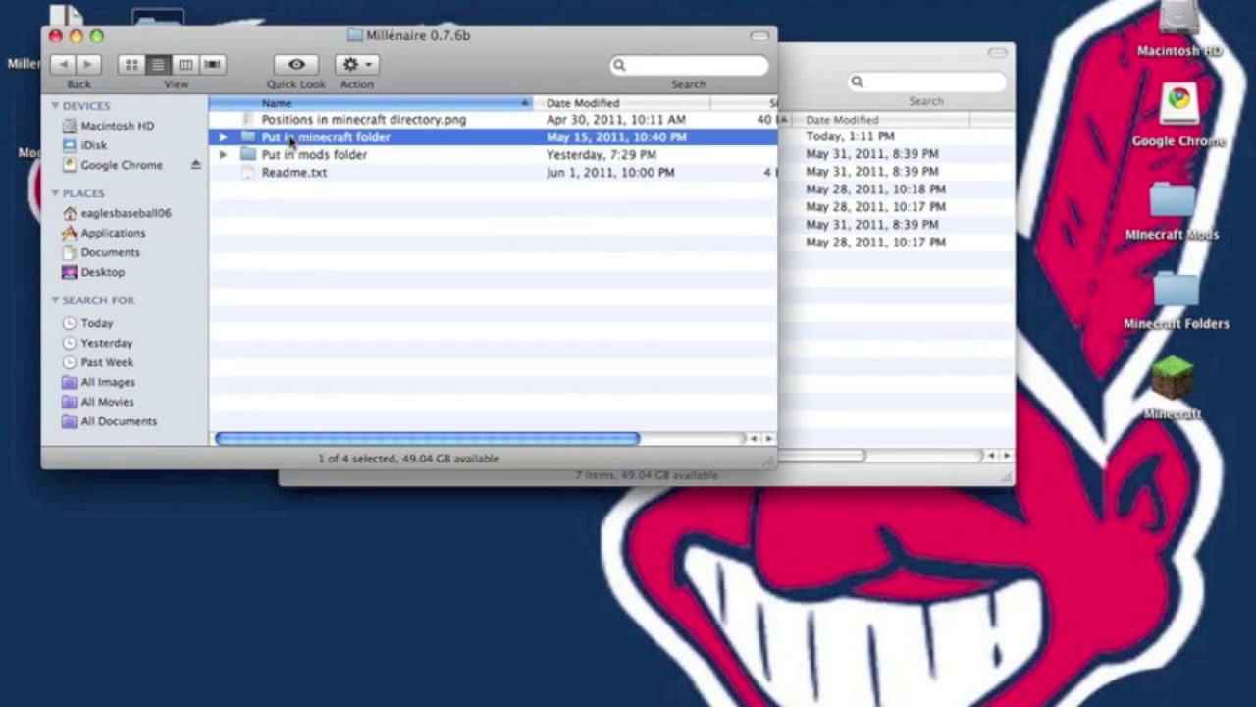
left_click(286, 122)
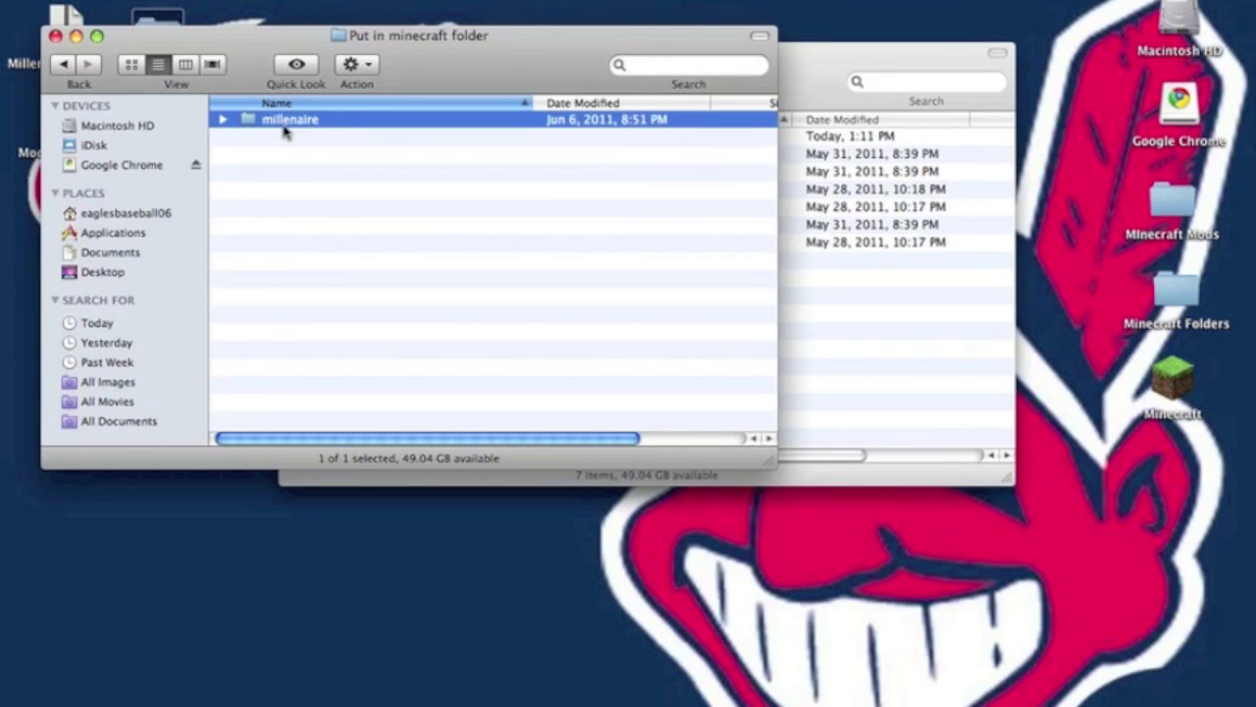
left_click(850, 291)
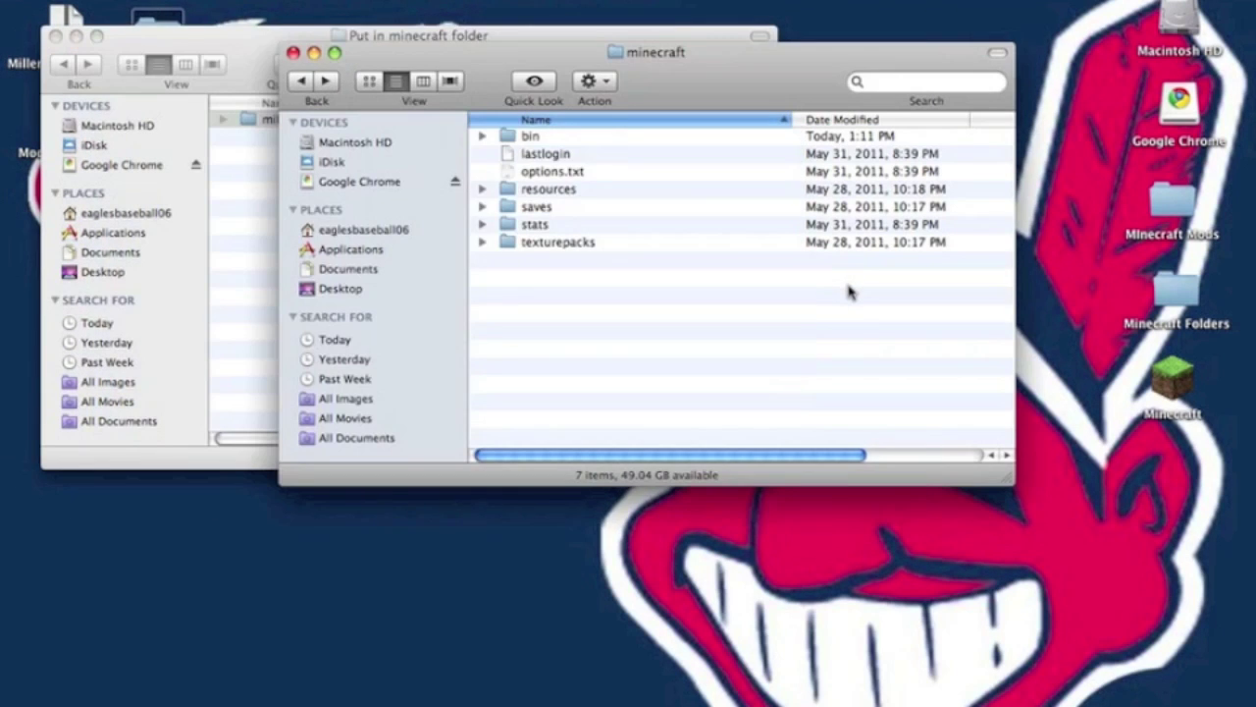
key("super+v")
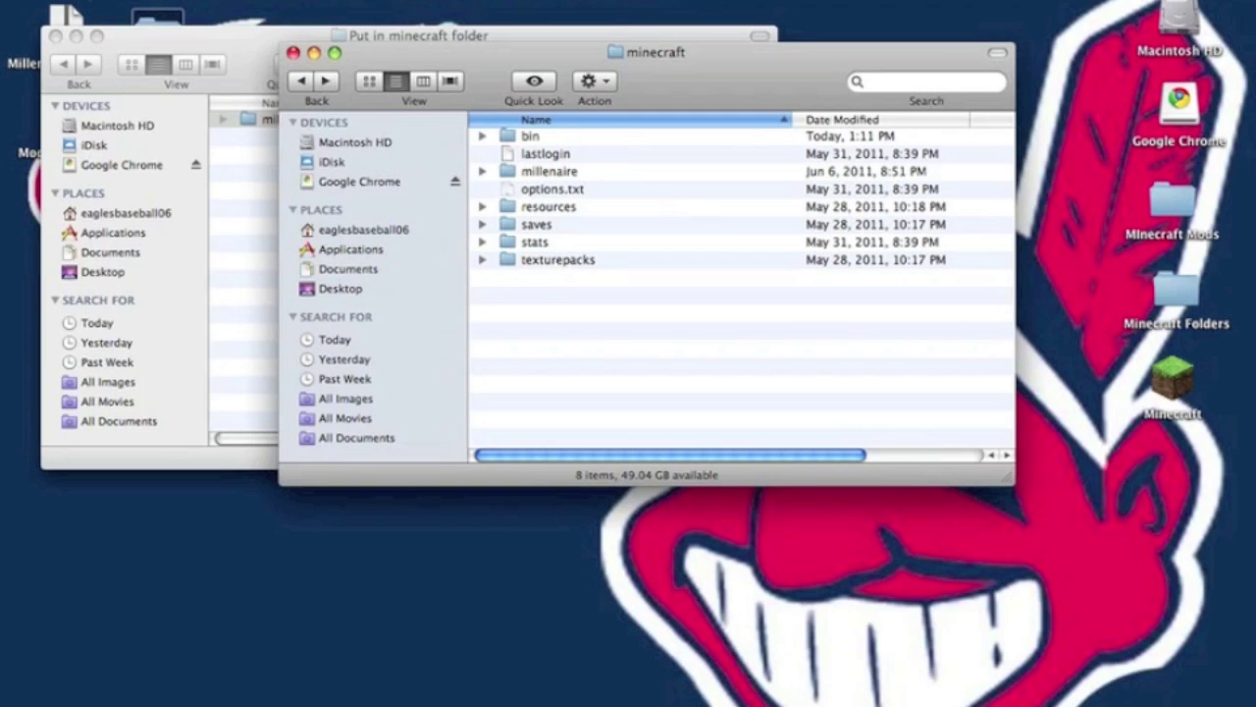
- Return to the Millénaire 0.7.6b folder and open its "Put in mods folder" subfolder
left_click(69, 86)
left_click(61, 65)
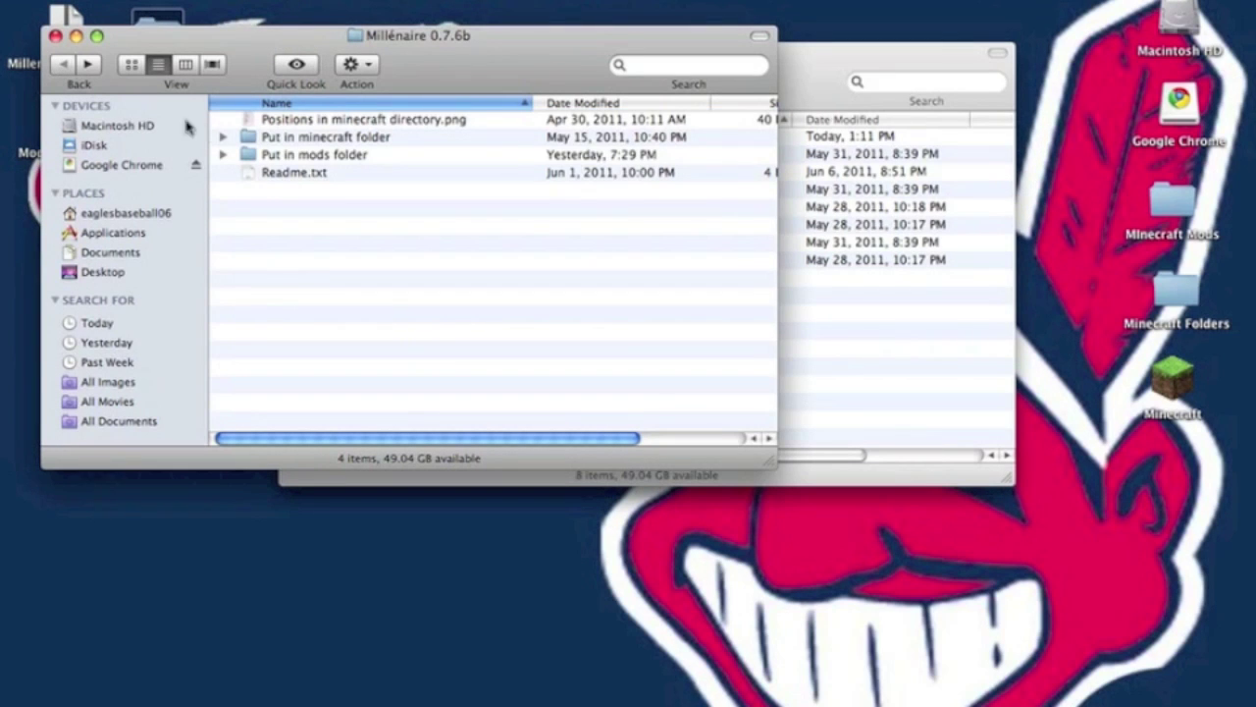
left_click(273, 157)
double_click(273, 157)
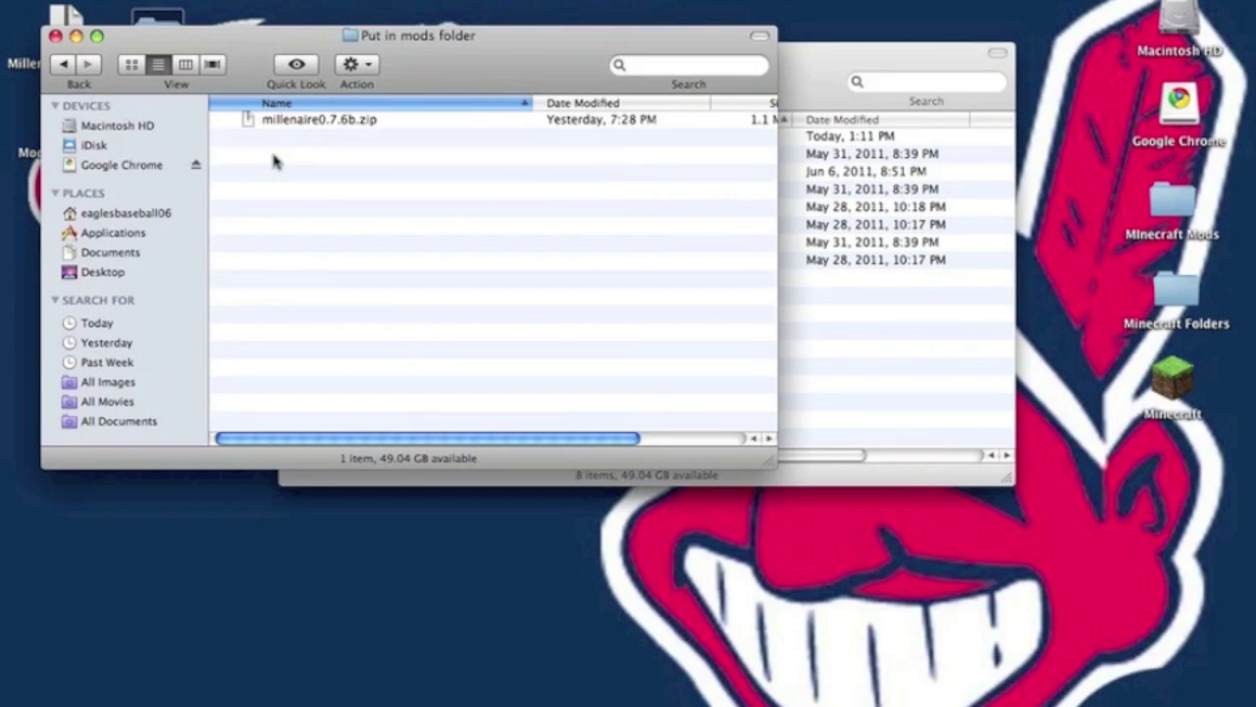
- Create a new folder named mods inside the minecraft folder
left_click(856, 305)
right_click(838, 314)
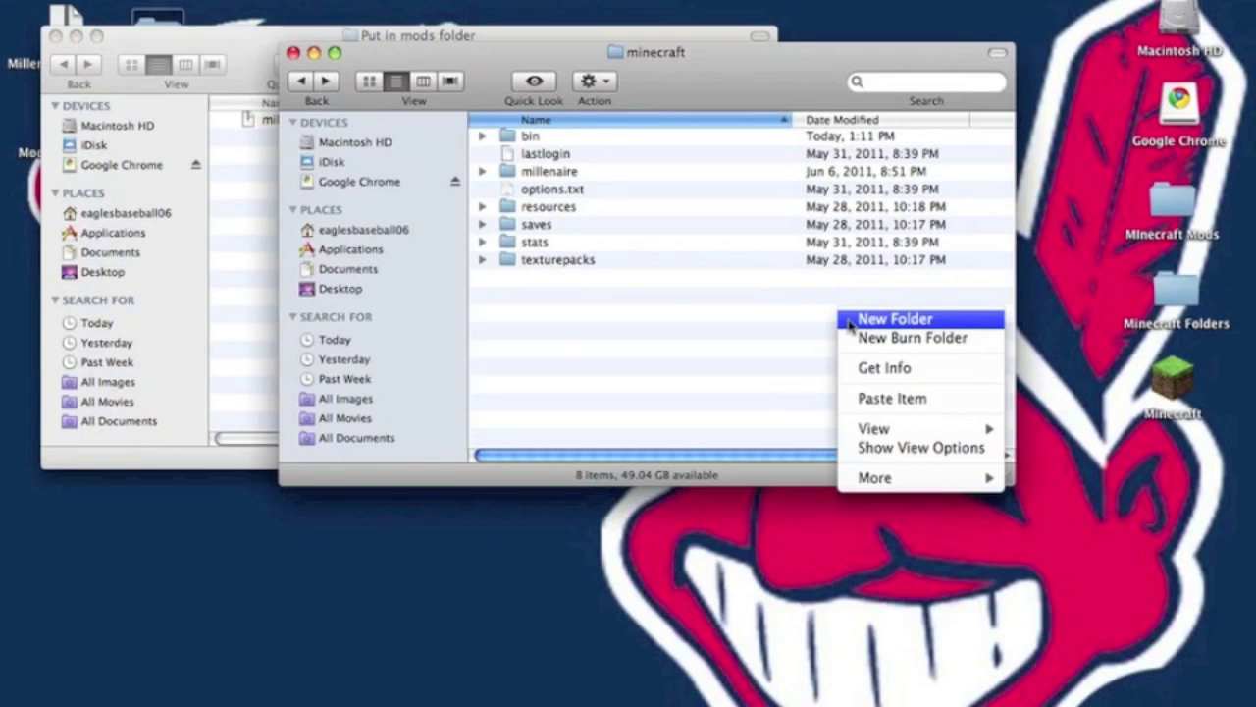
left_click(856, 320)
type("mods")
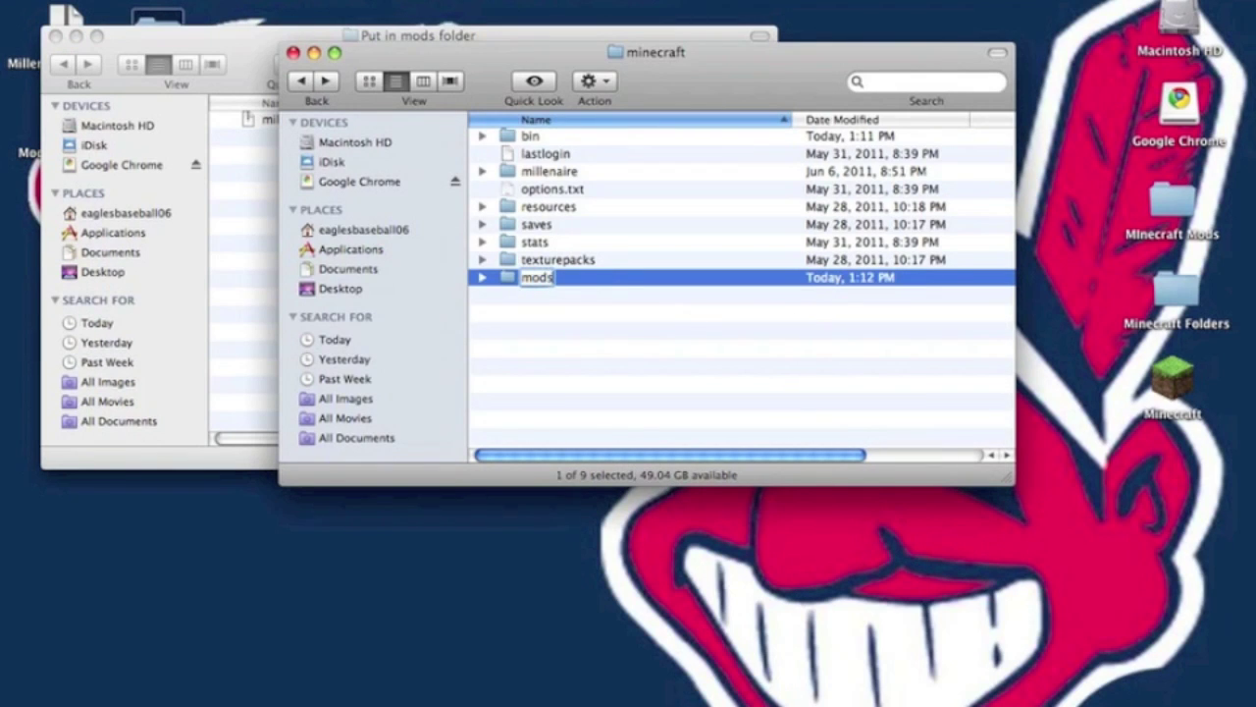
key("Return")
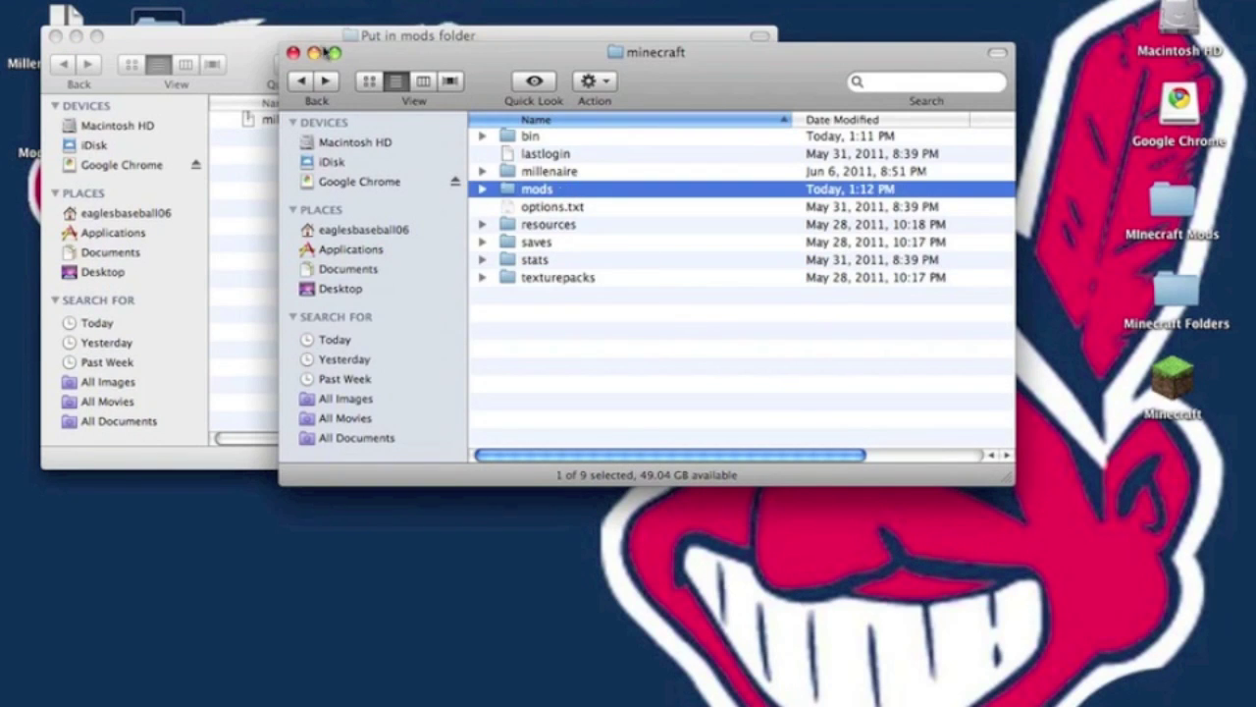
- Open the empty mods folder, move millenaire0.7.6b.zip into it from "Put in mods folder", and close the mods window
left_click(242, 43)
left_click(263, 118)
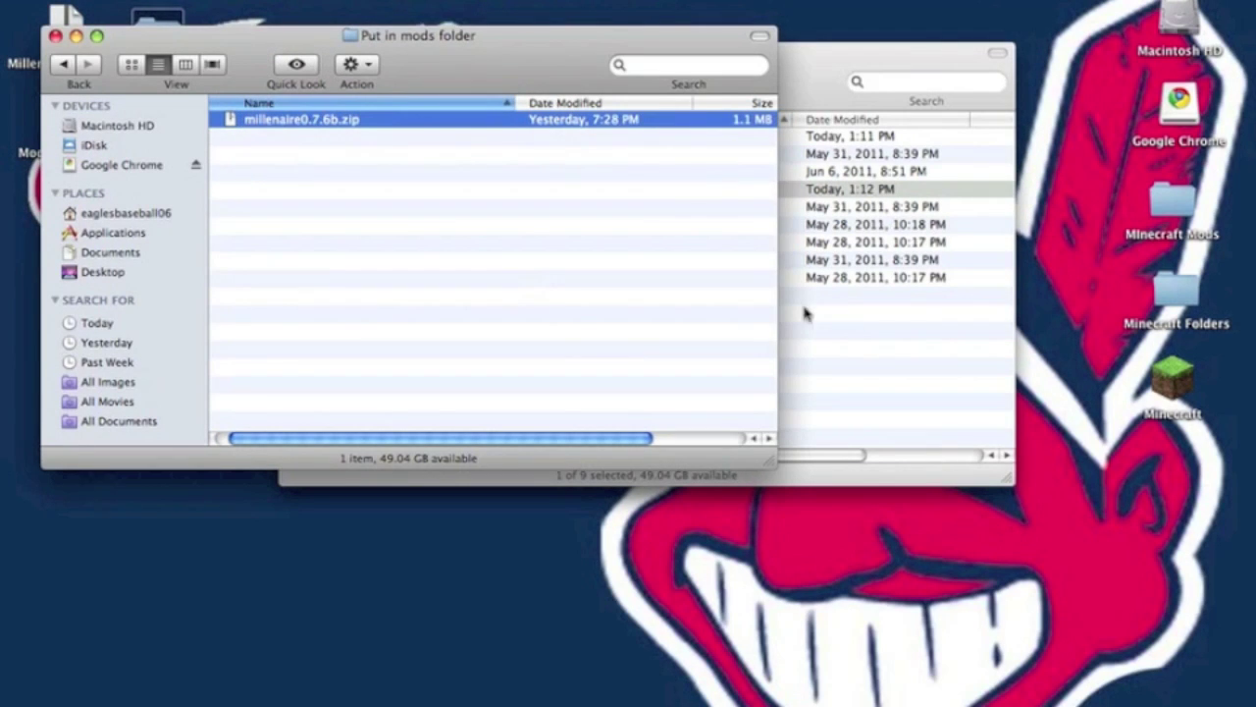
left_click(424, 123)
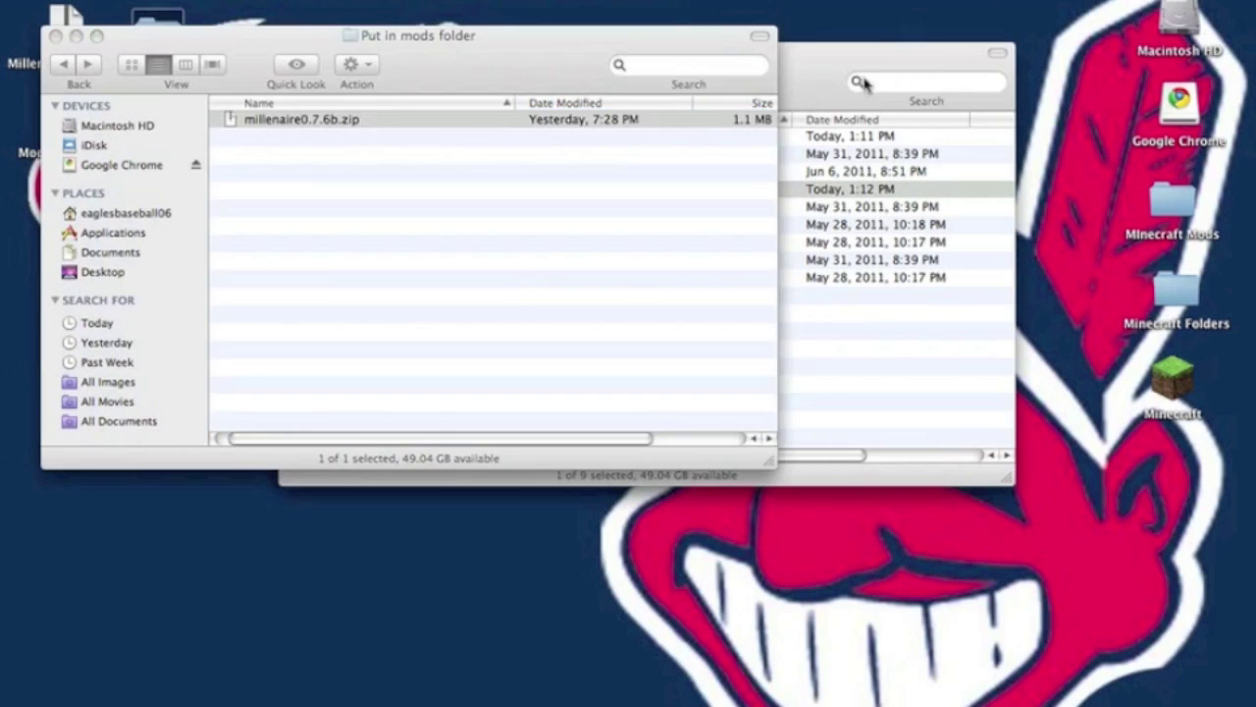
left_click(894, 57)
double_click(770, 200)
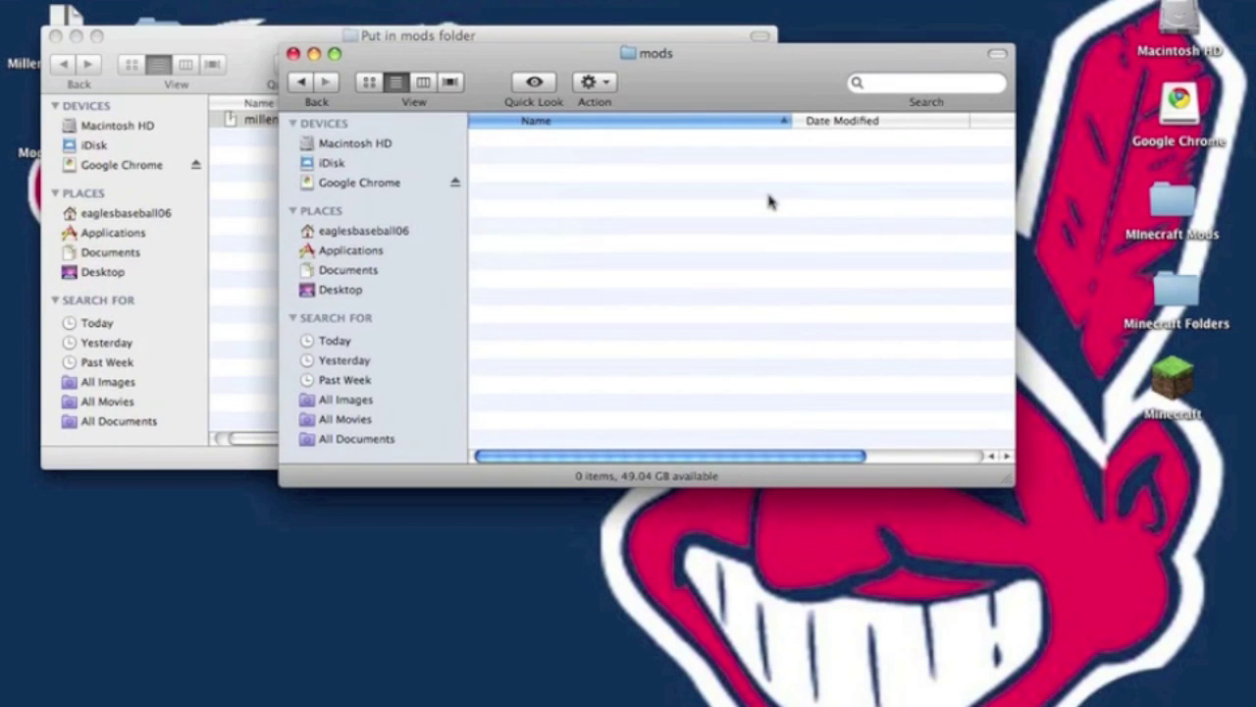
left_click(231, 173)
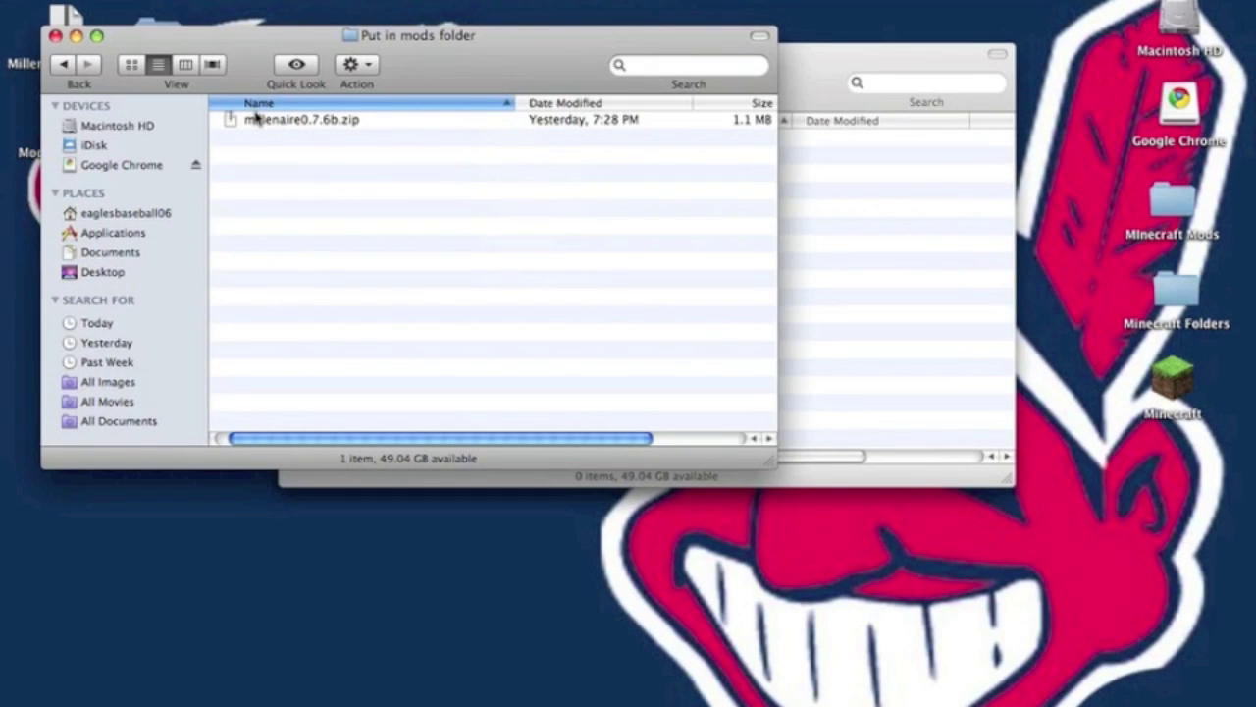
left_click_drag(255, 118, 892, 247)
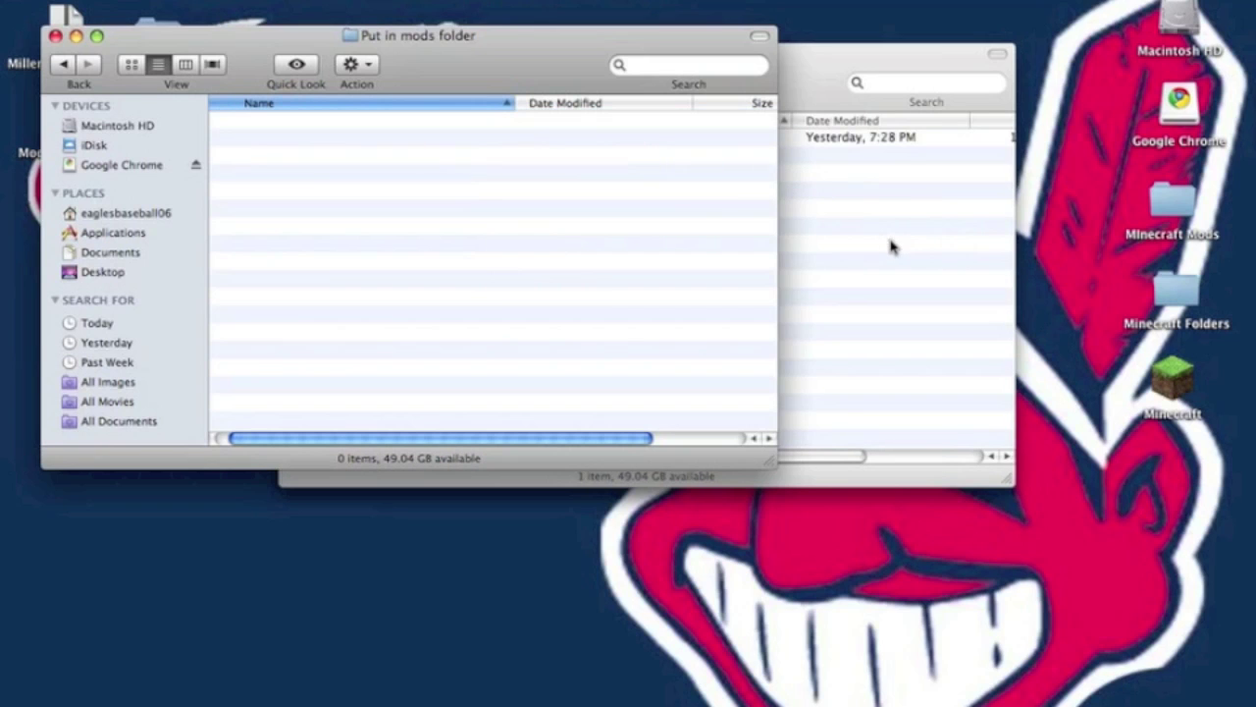
left_click(808, 56)
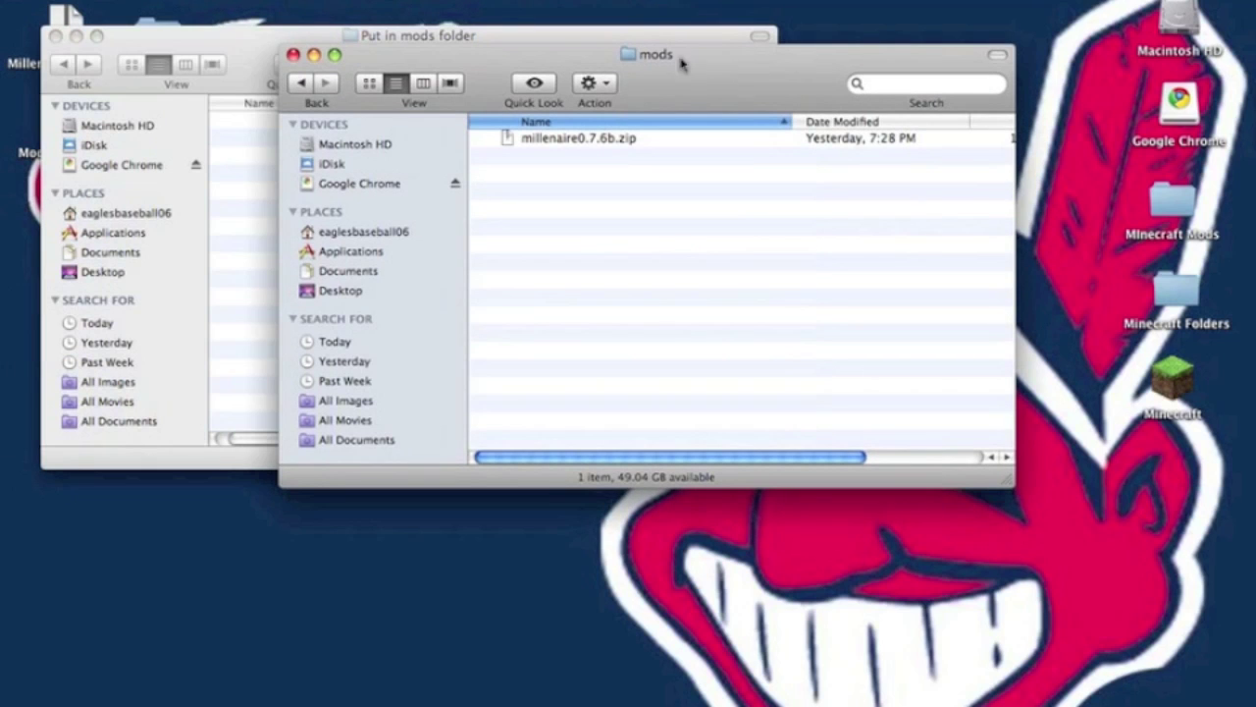
left_click(293, 55)
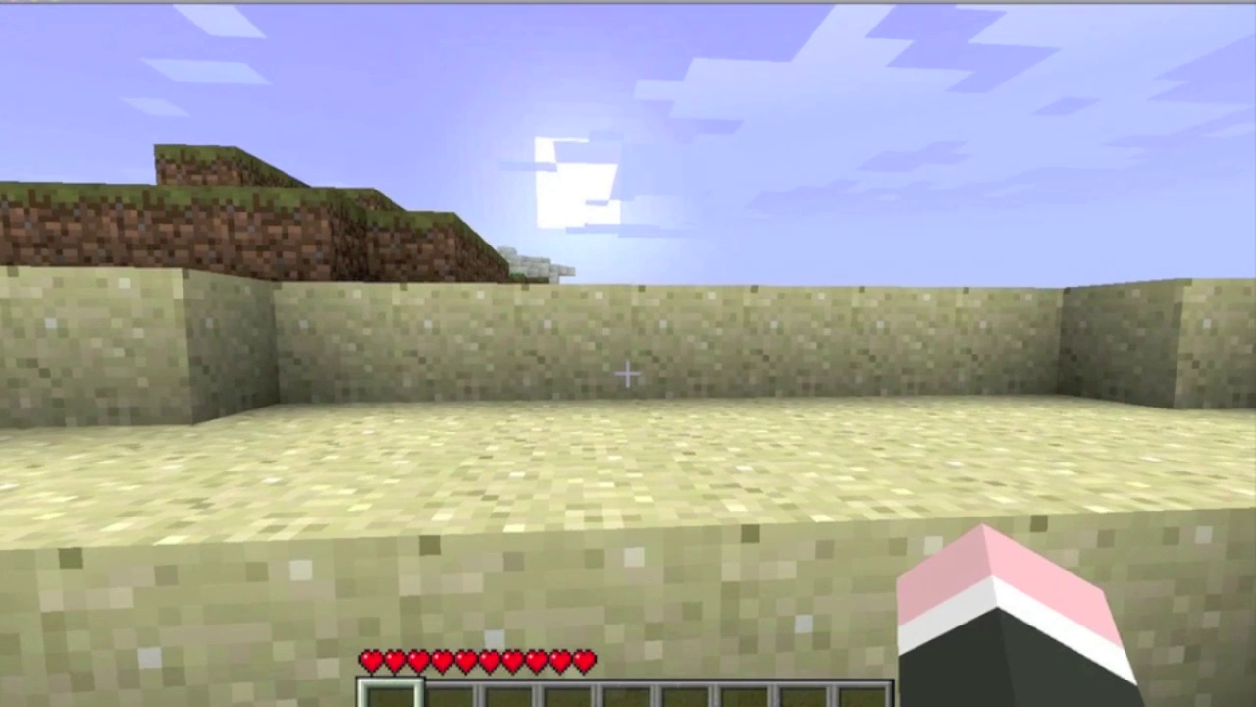
- Switch to the Minecraft world, walk up the sand to the grass, and list the nearby Millénaire villages
key("w")
key("space")
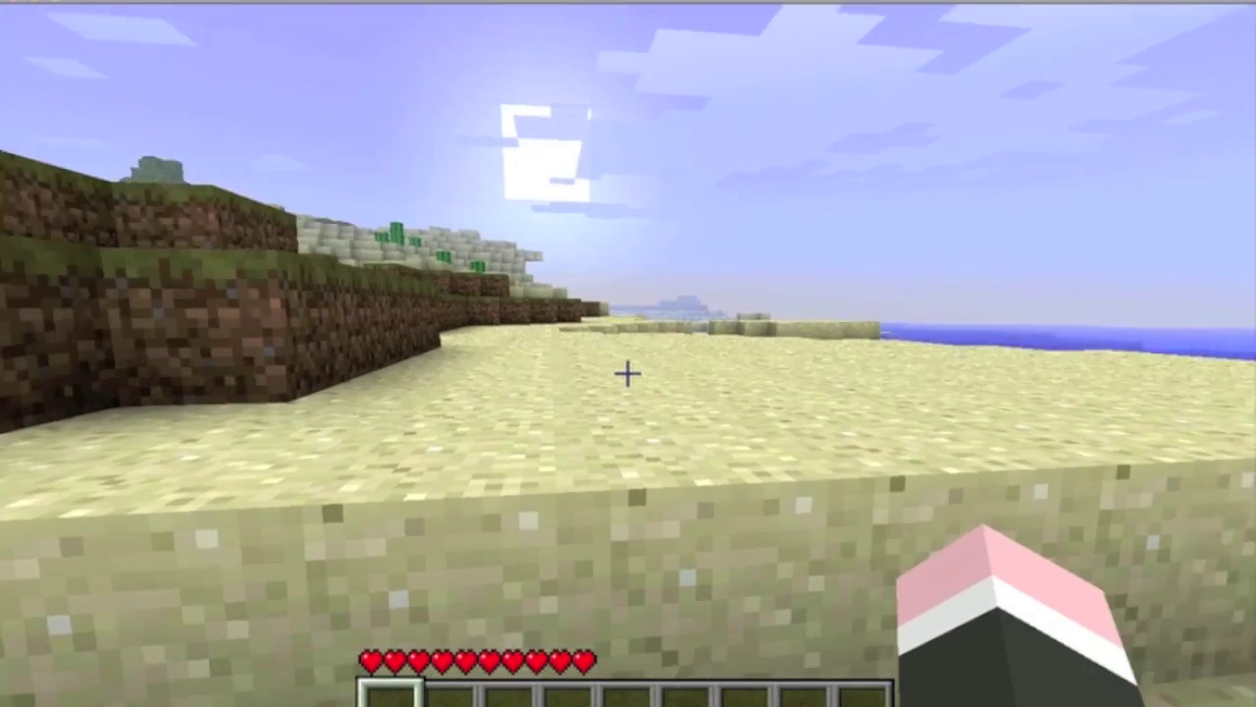
key("w")
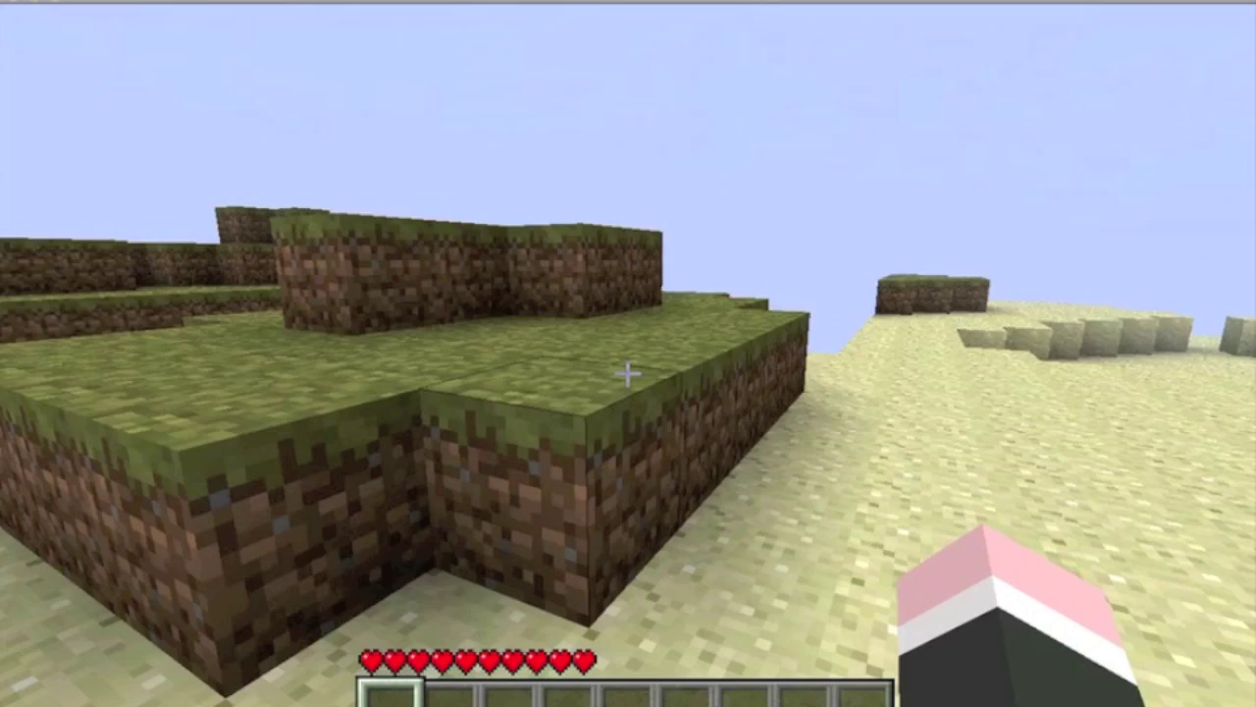
key("v")
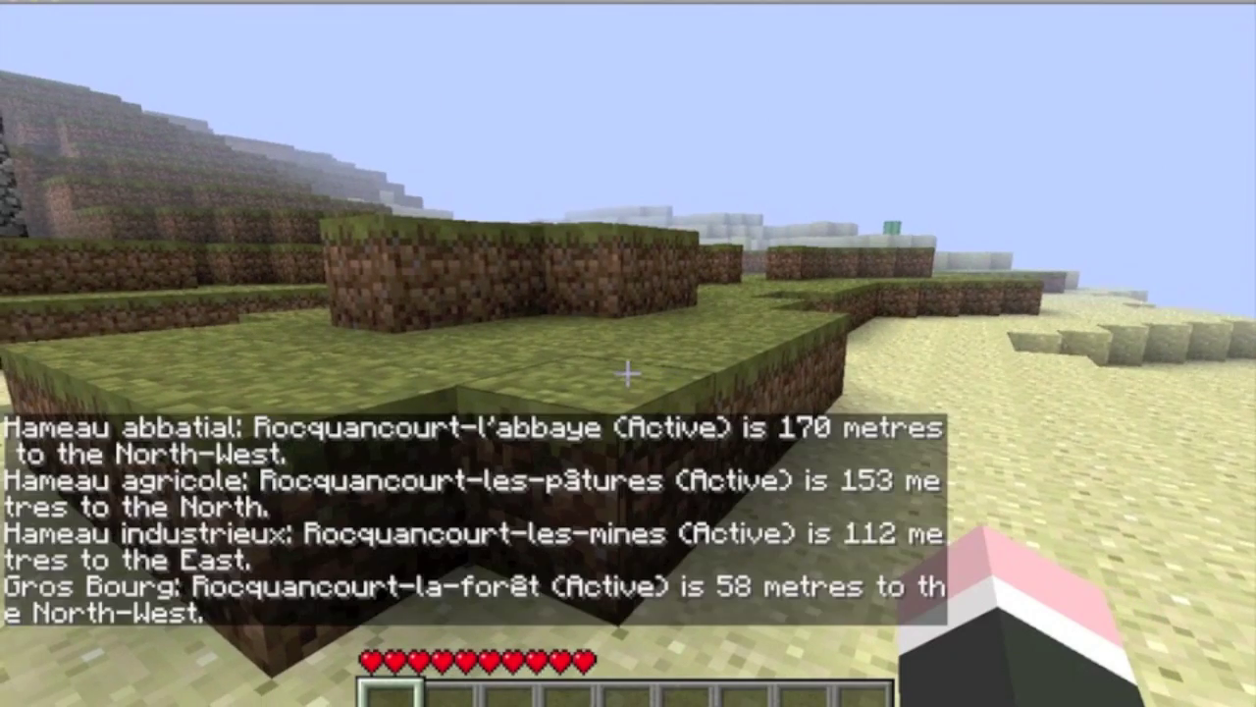
- Walk to the cobblestone house and look at the villagers and the sign beside its entrance
key("w")
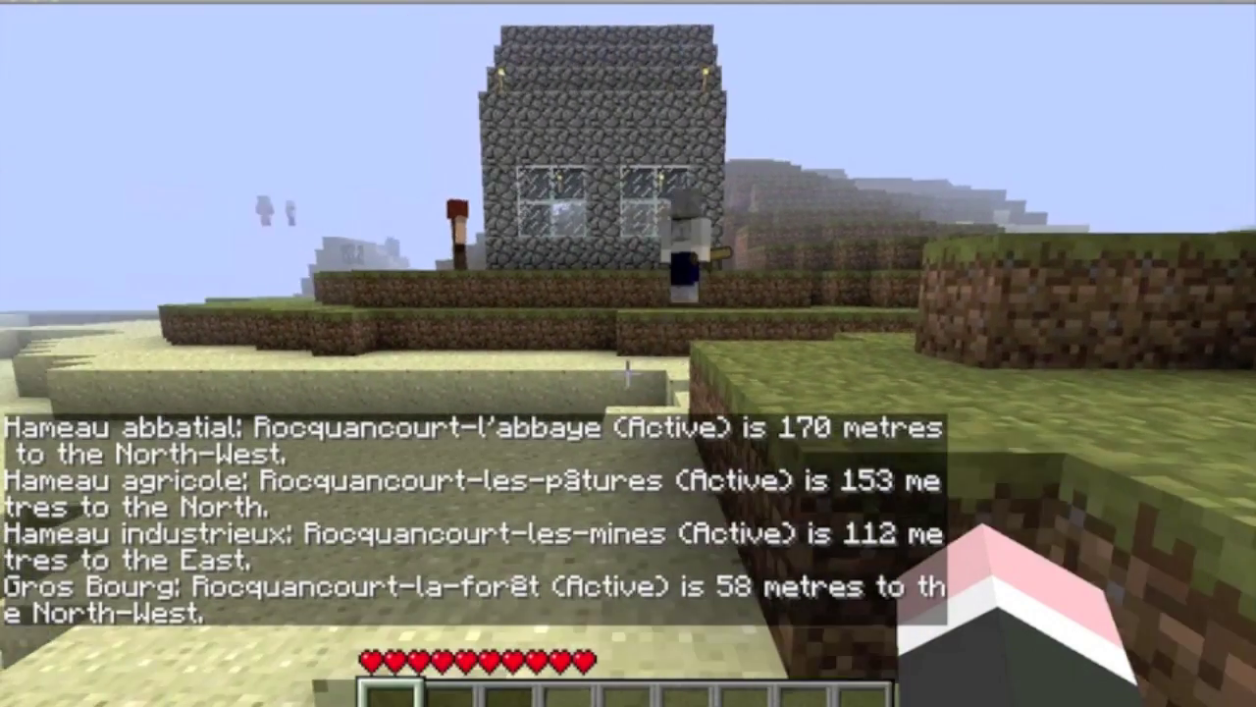
key("w")
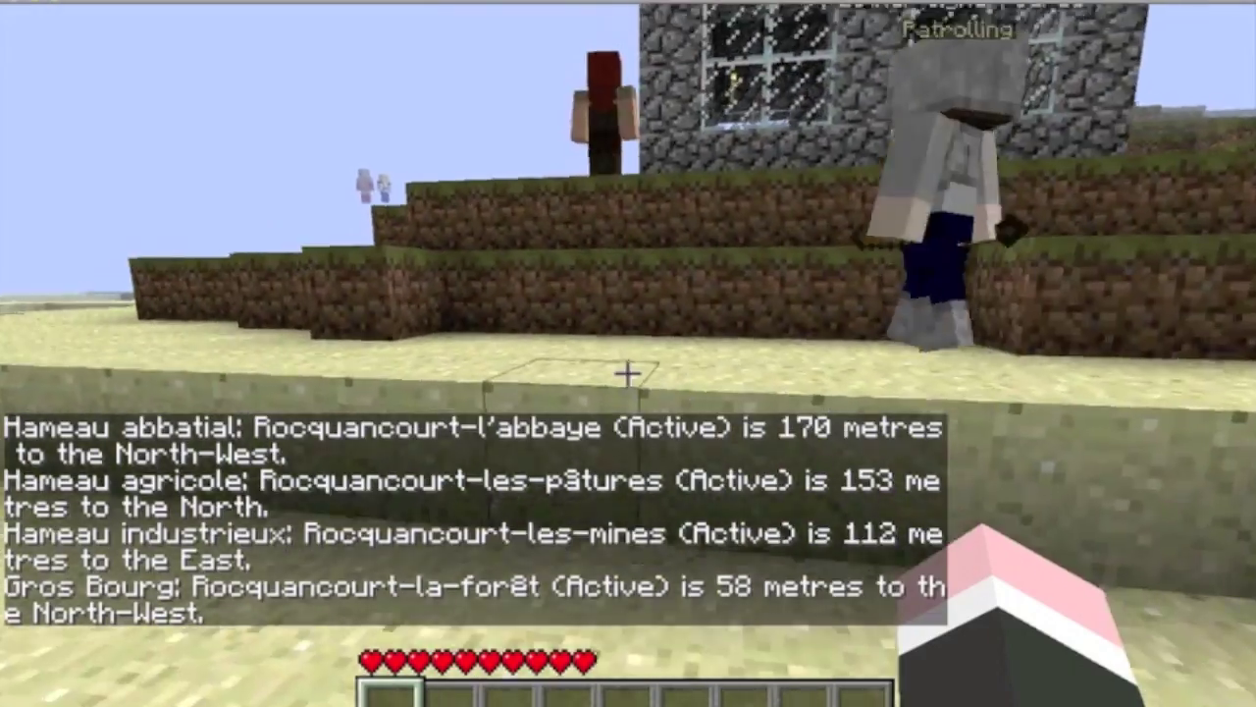
key("w")
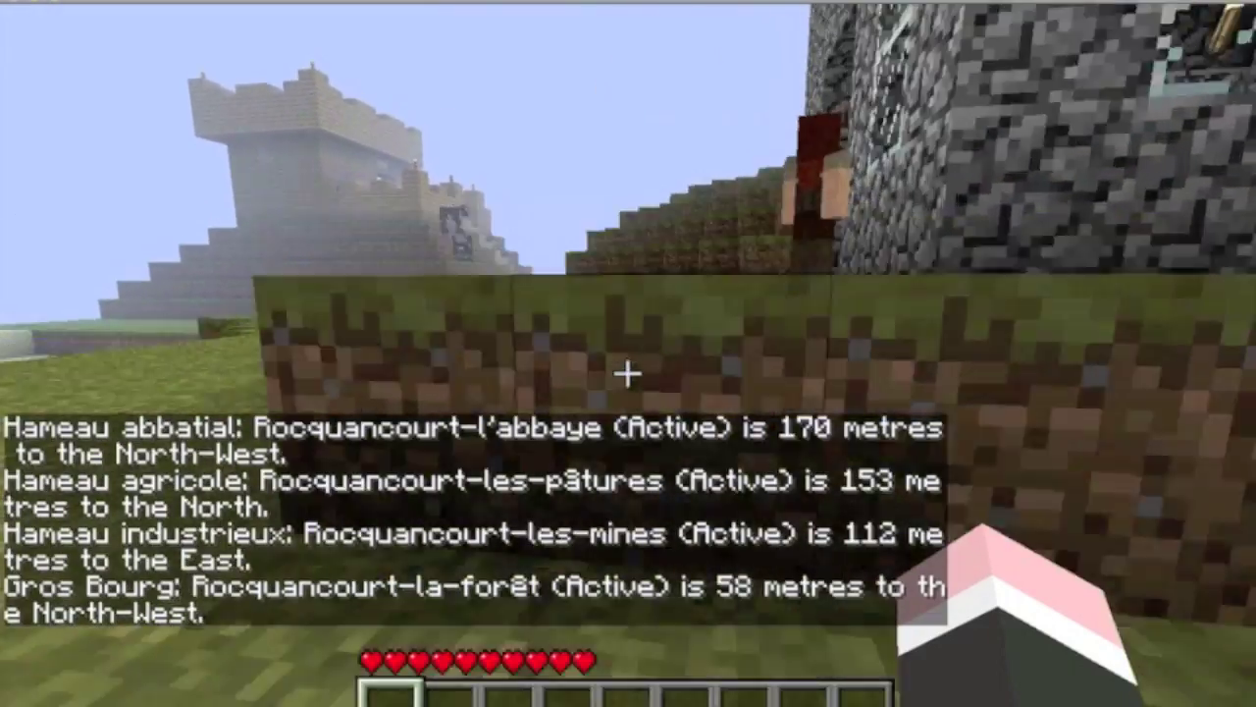
key("w")
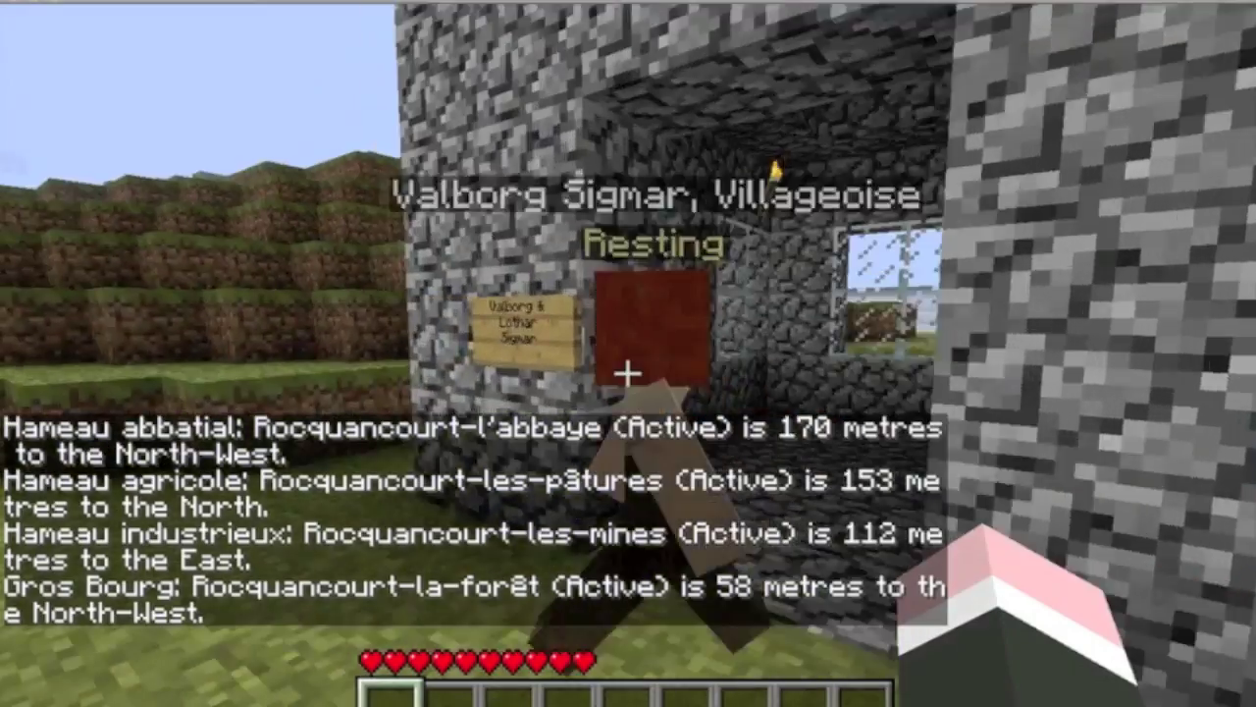
- Walk to the wooden fort, climb its stairs, and enter the building to view the village information signs
key("s")
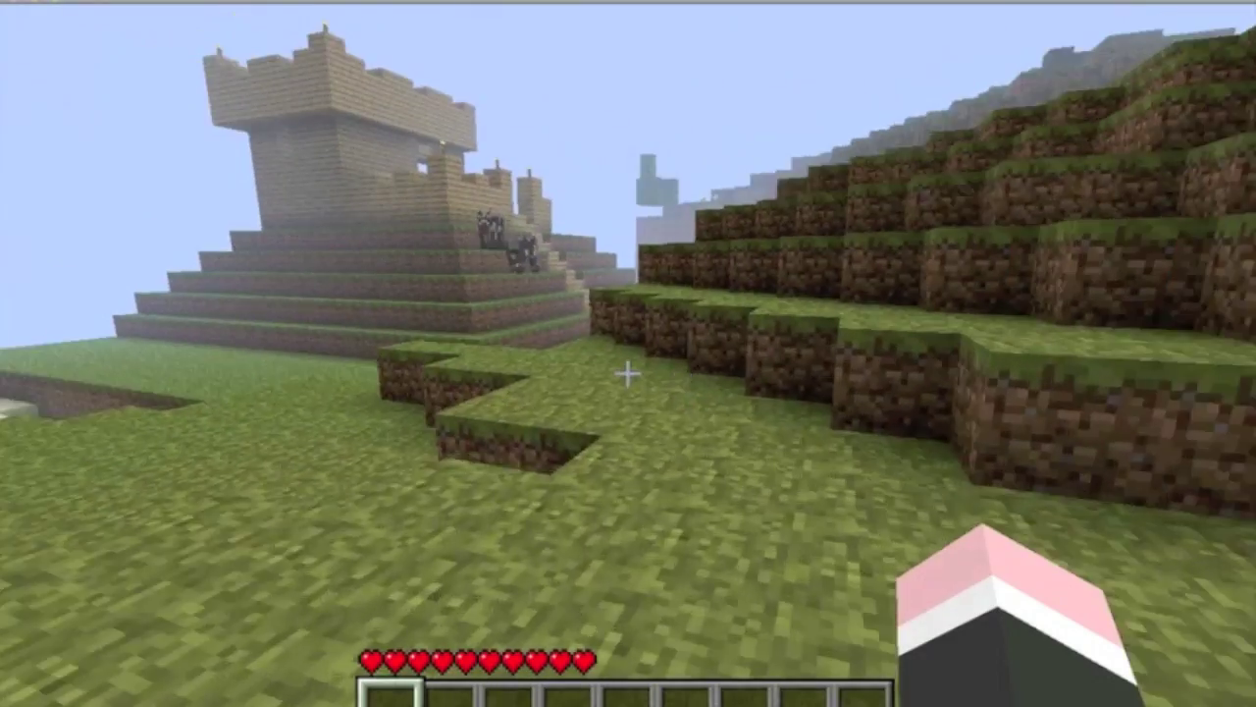
key("w")
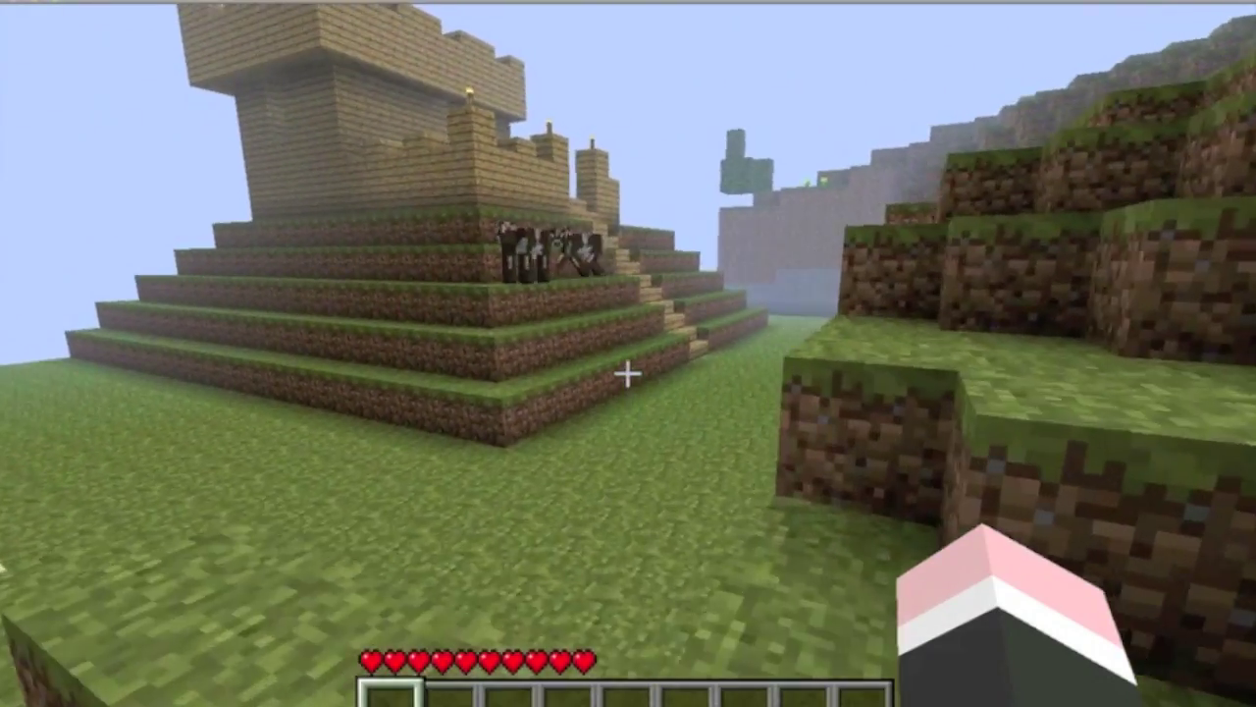
key("w")
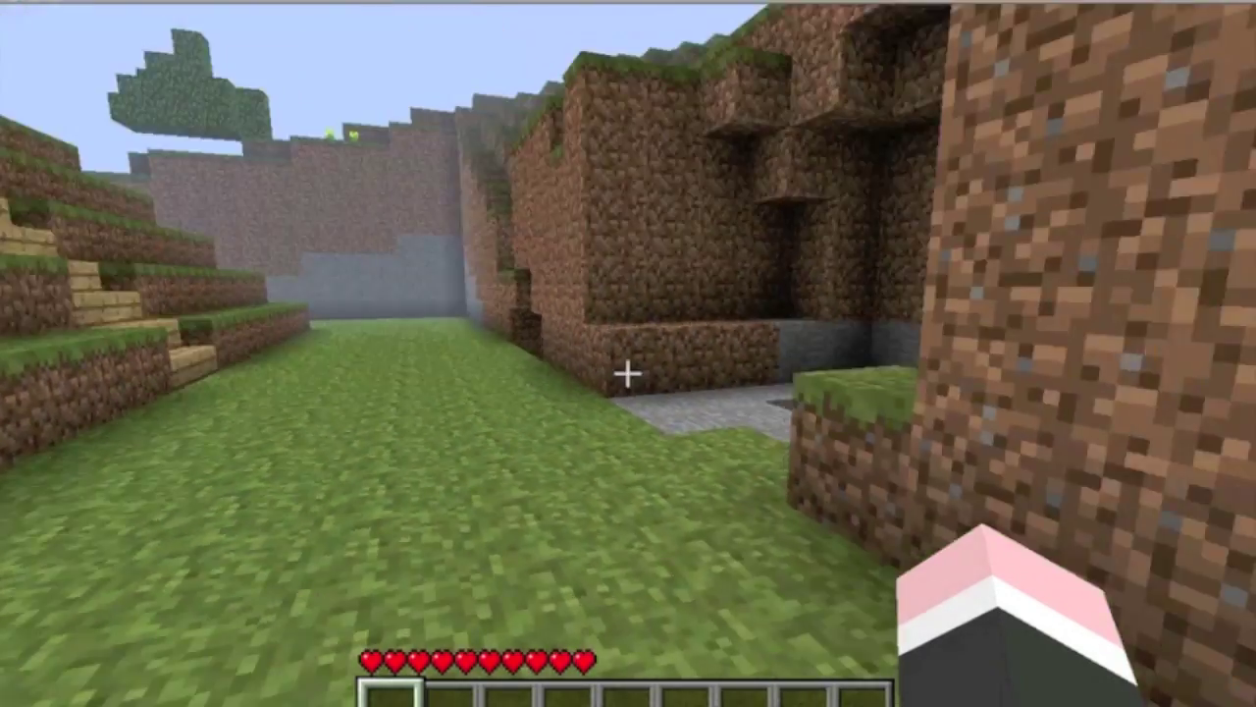
key("w")
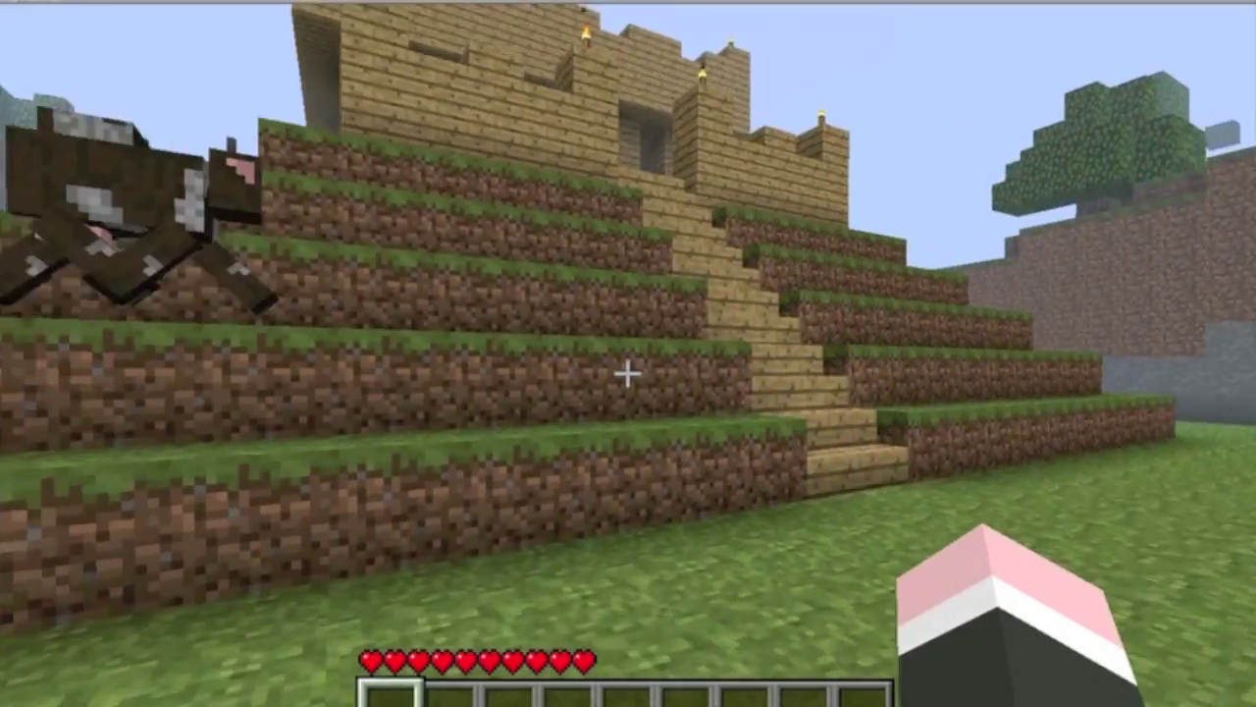
key("w")
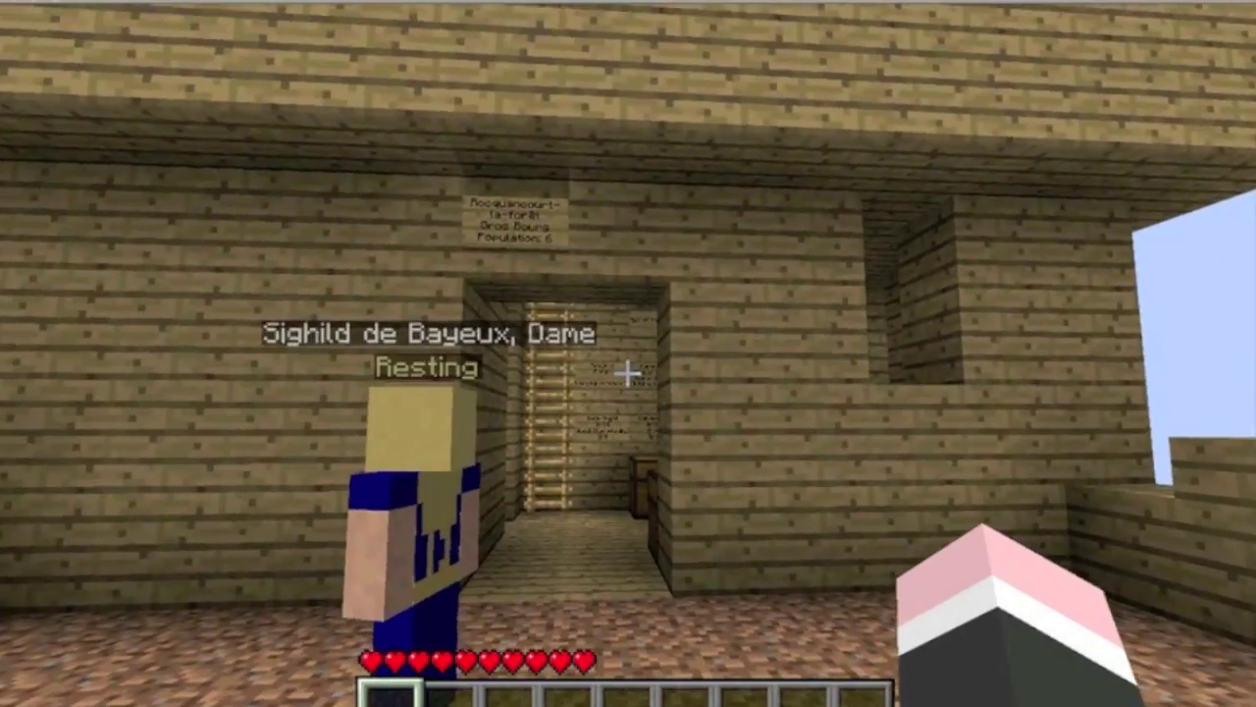
key("w")
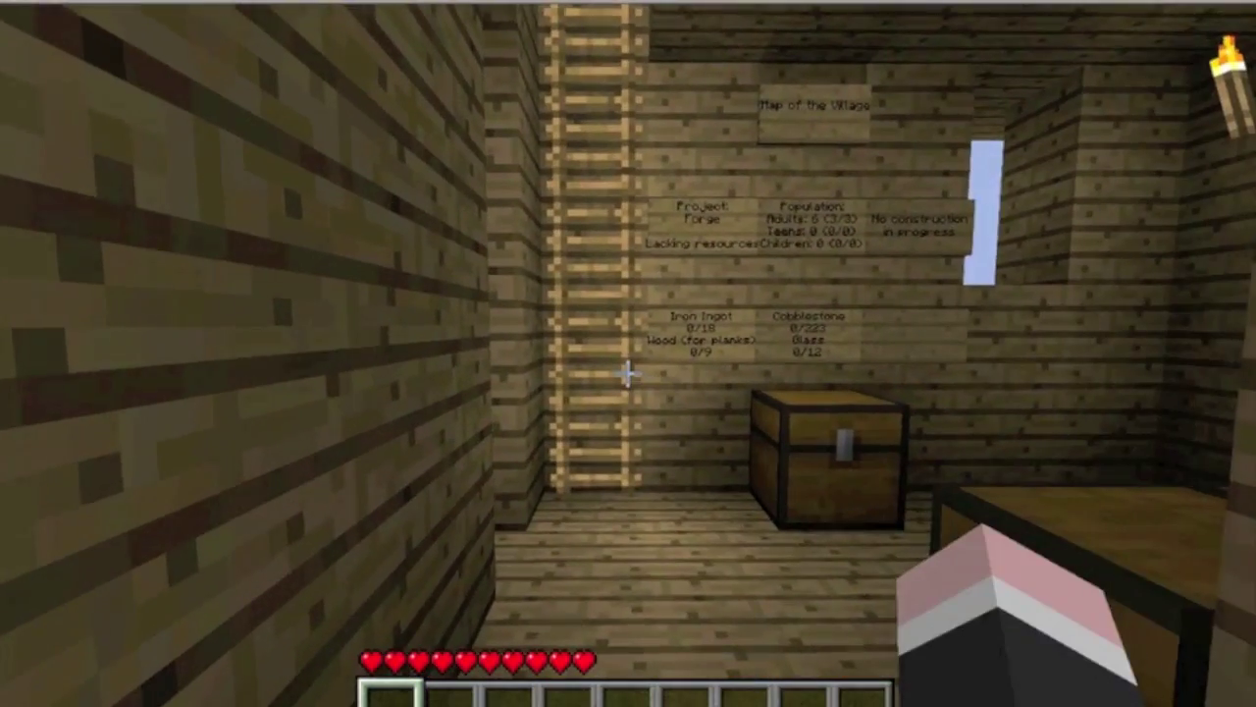